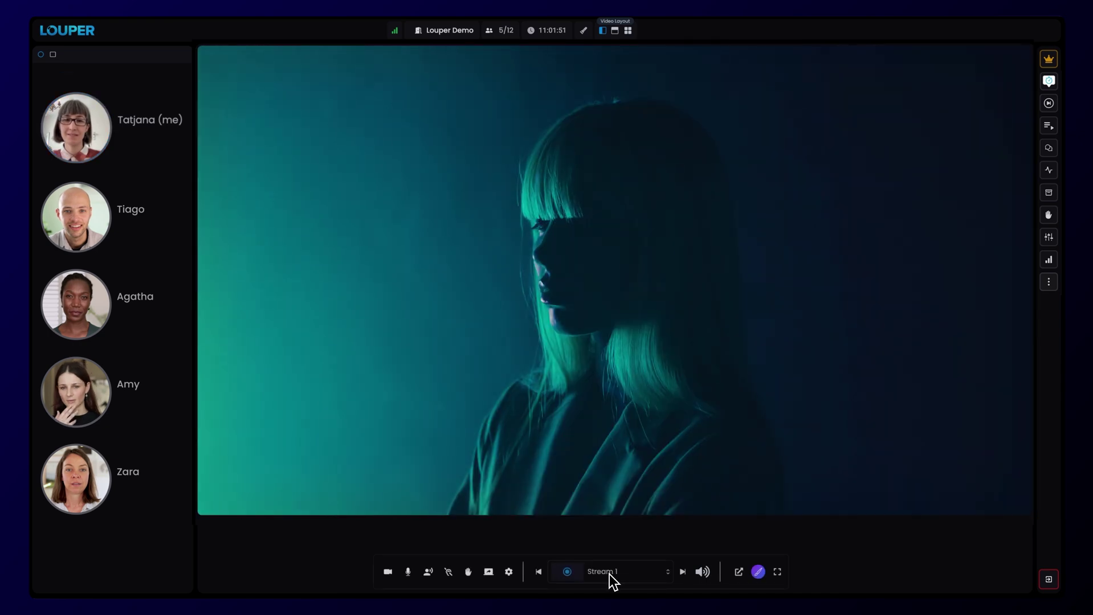
# - Play StarShadow_VFX1.mp4 on the stage, then pause it
pyautogui.click(609, 575)
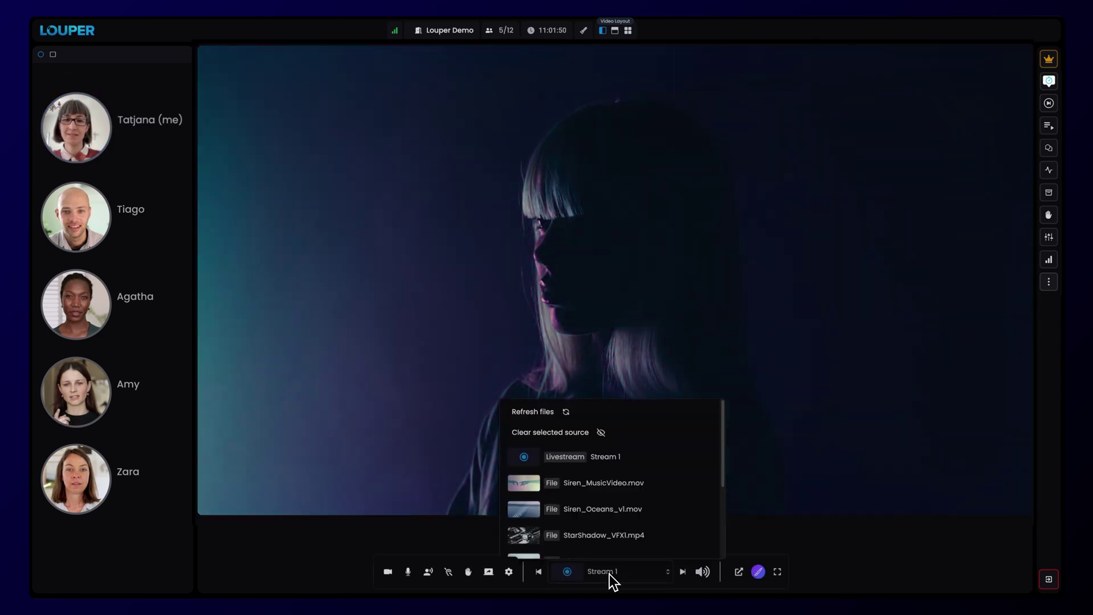
pyautogui.click(606, 539)
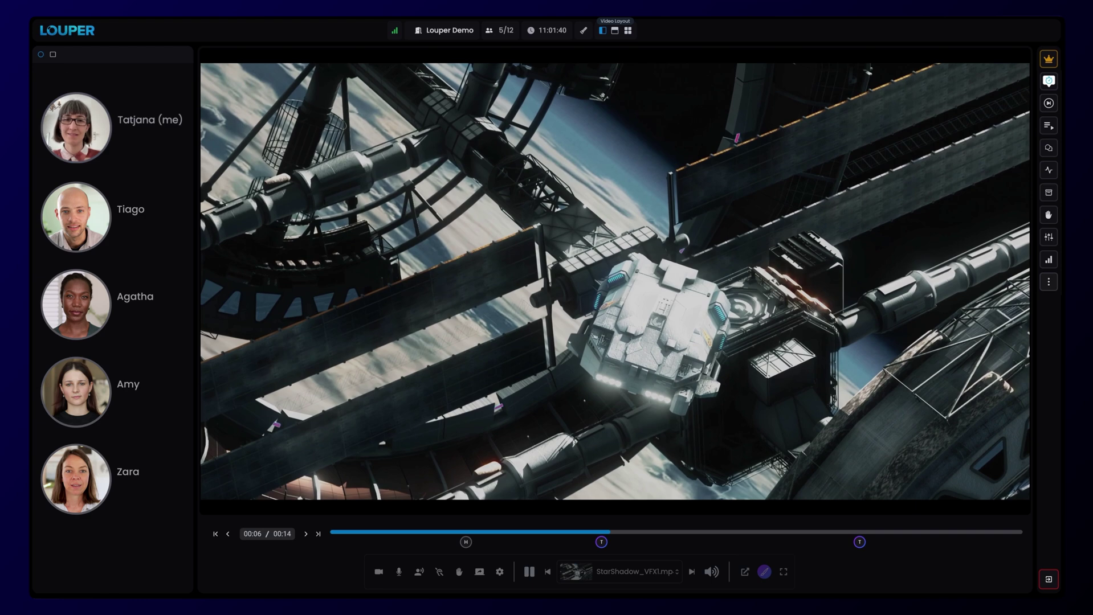
pyautogui.press('space')
# - Share the StarShadow.jpg storyboard window, Scene 21, with the room
pyautogui.click(484, 572)
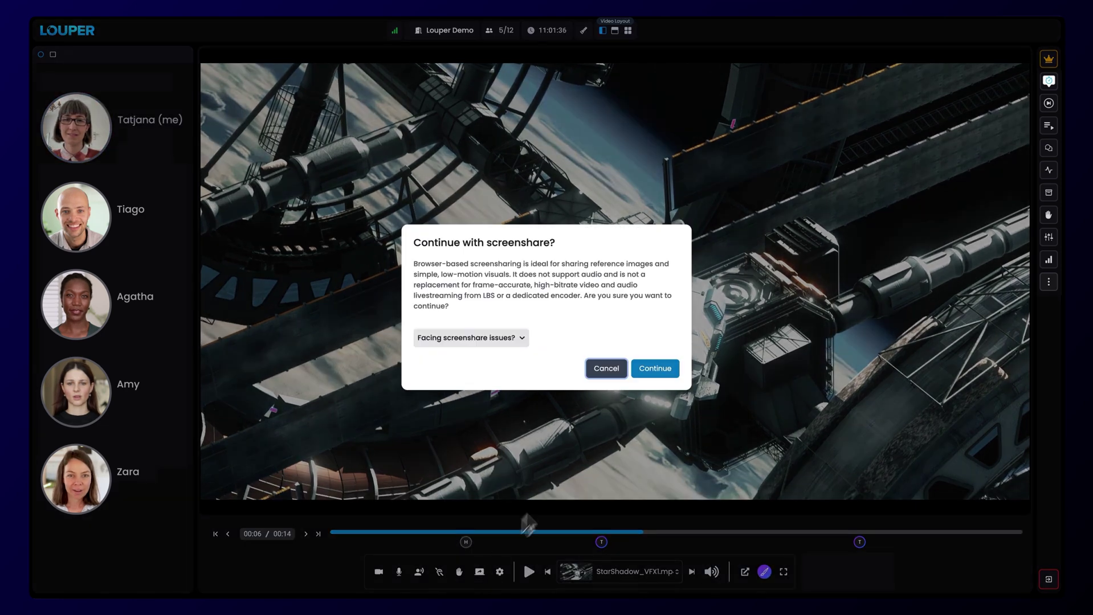
pyautogui.click(653, 369)
pyautogui.click(670, 298)
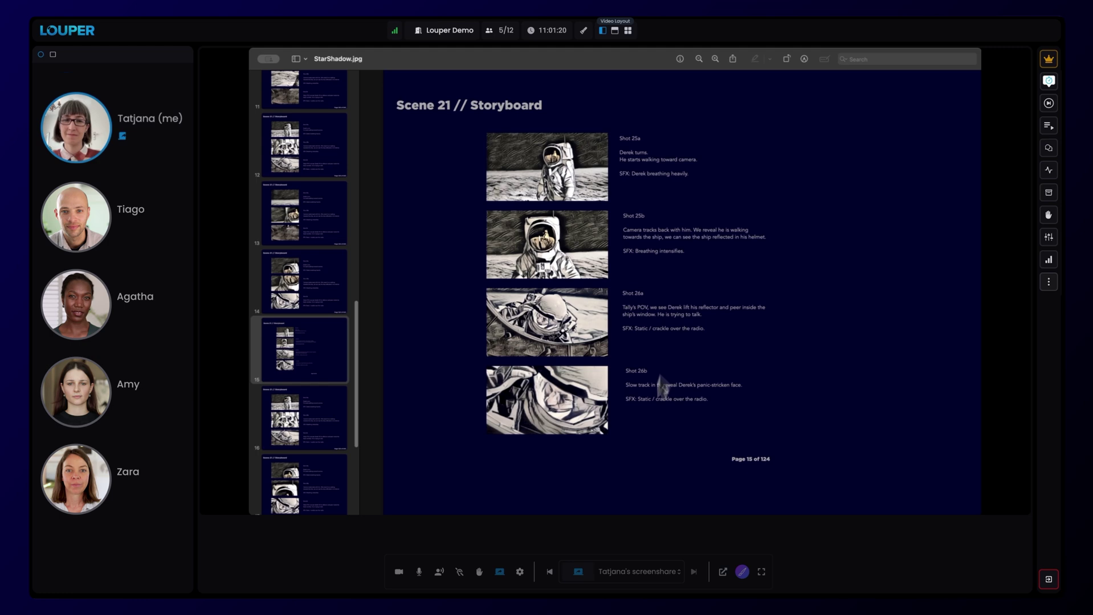
# - Switch the stage source to Siren_MusicVideo.mov and toggle the webcam off and on
pyautogui.click(614, 572)
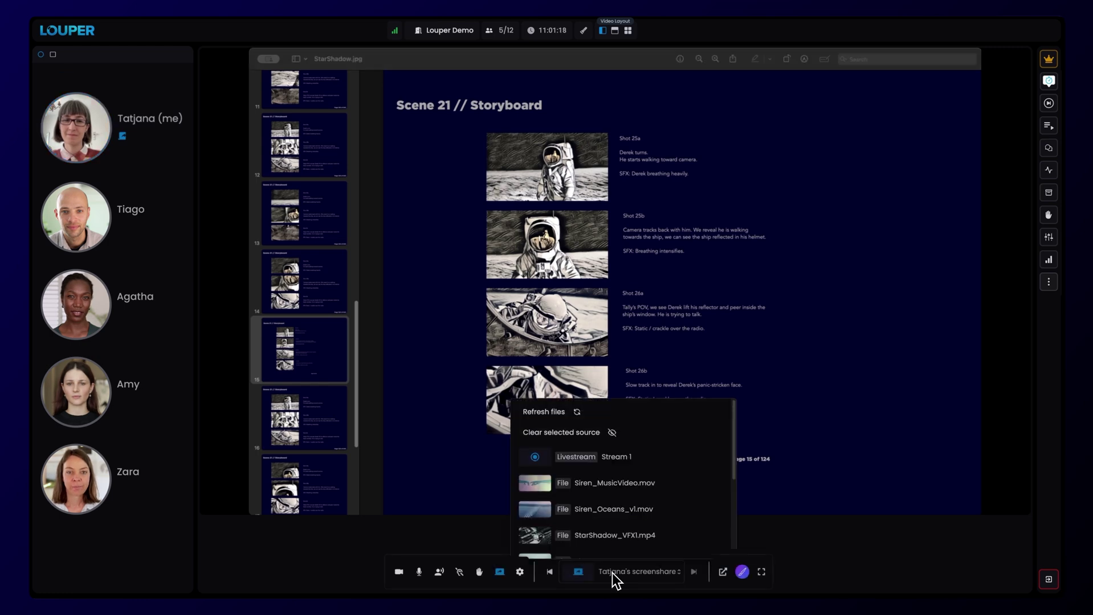
pyautogui.click(613, 483)
pyautogui.click(390, 577)
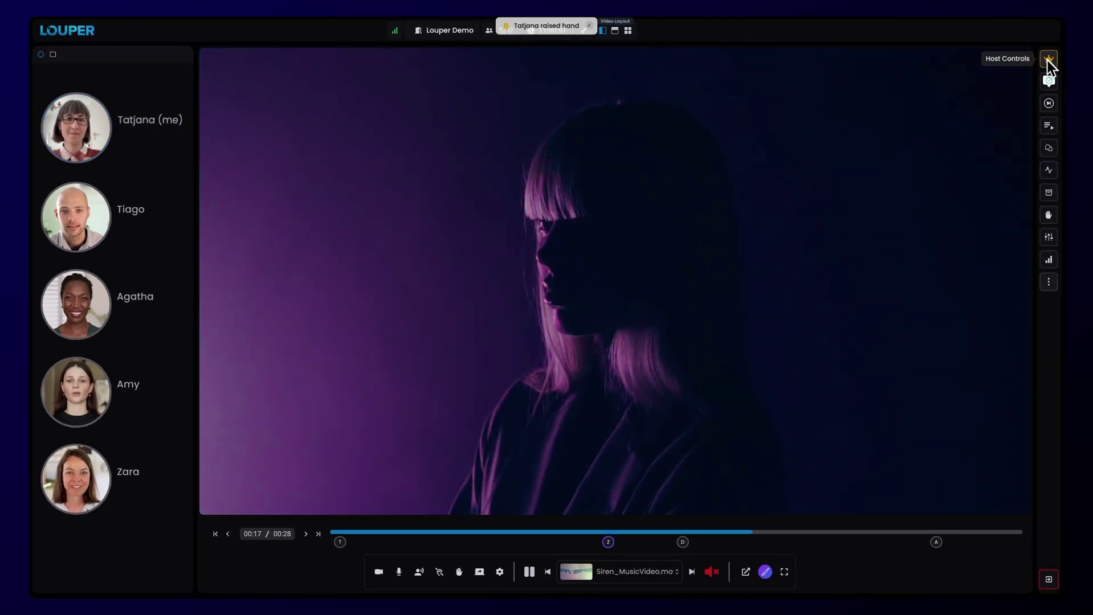
# - From Host Controls, set everyone's layout to filmstrip, then grid, then back to original
pyautogui.click(1048, 59)
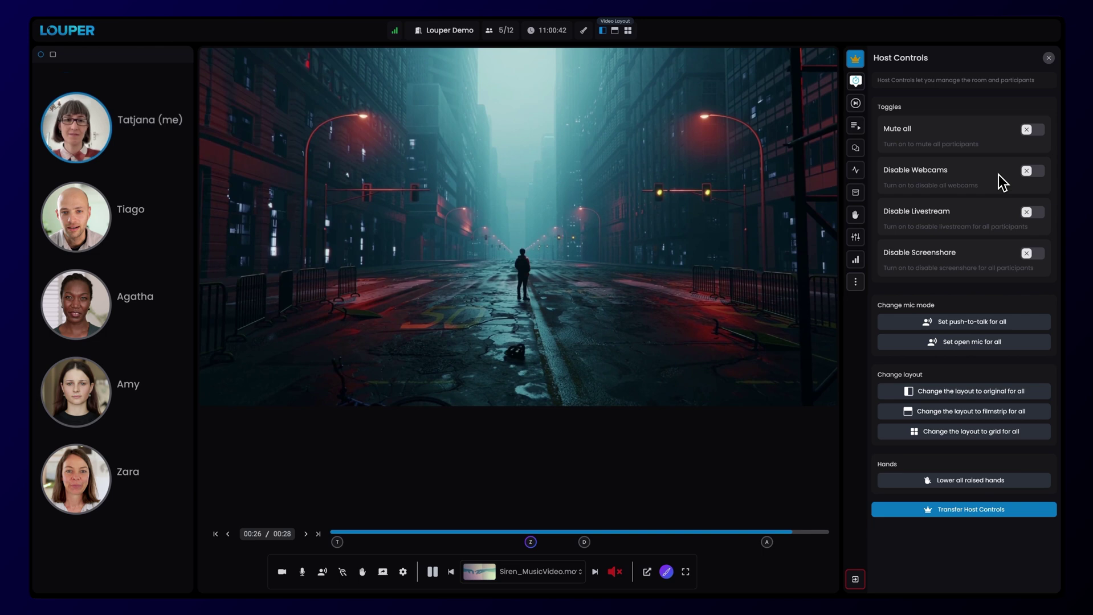
pyautogui.click(995, 418)
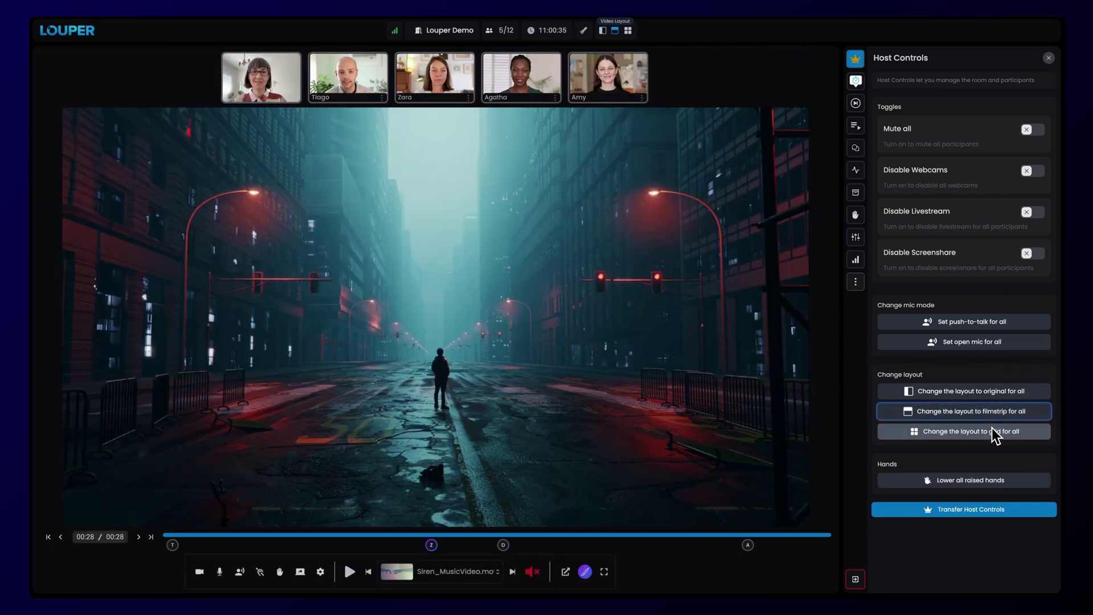
pyautogui.click(991, 434)
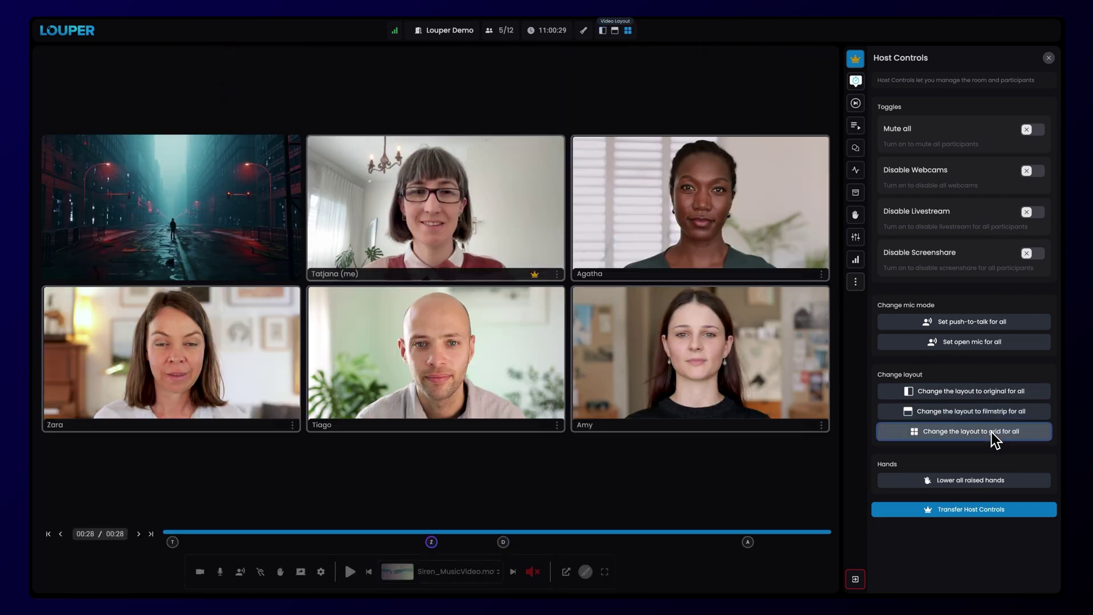
pyautogui.click(985, 400)
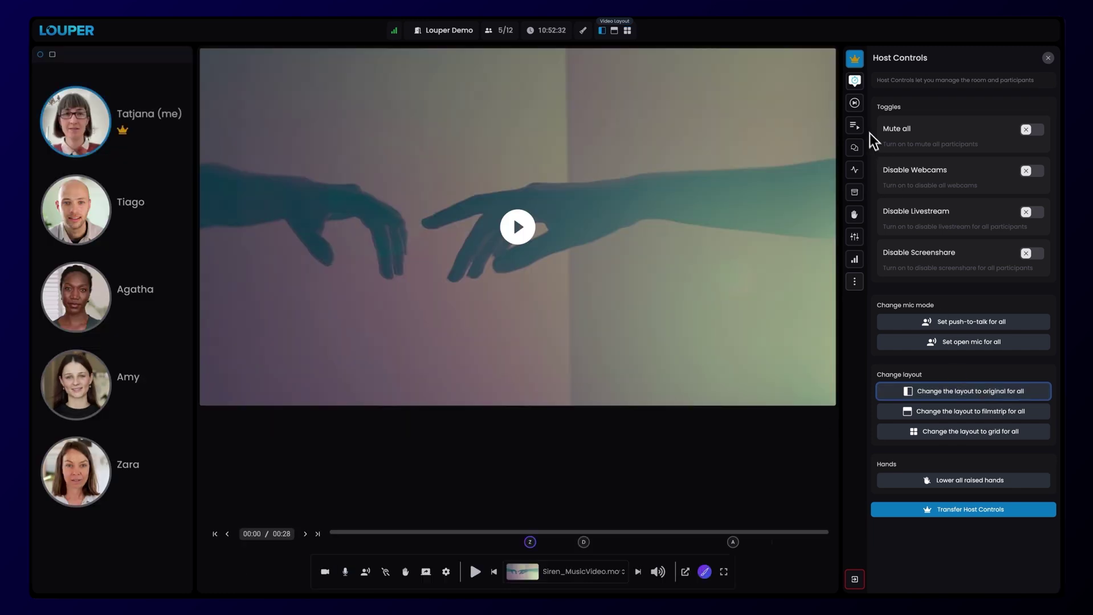
# - Post 'Titles here' with a drawn annotation at 00:00:02:10, then download the room's comments
pyautogui.click(854, 80)
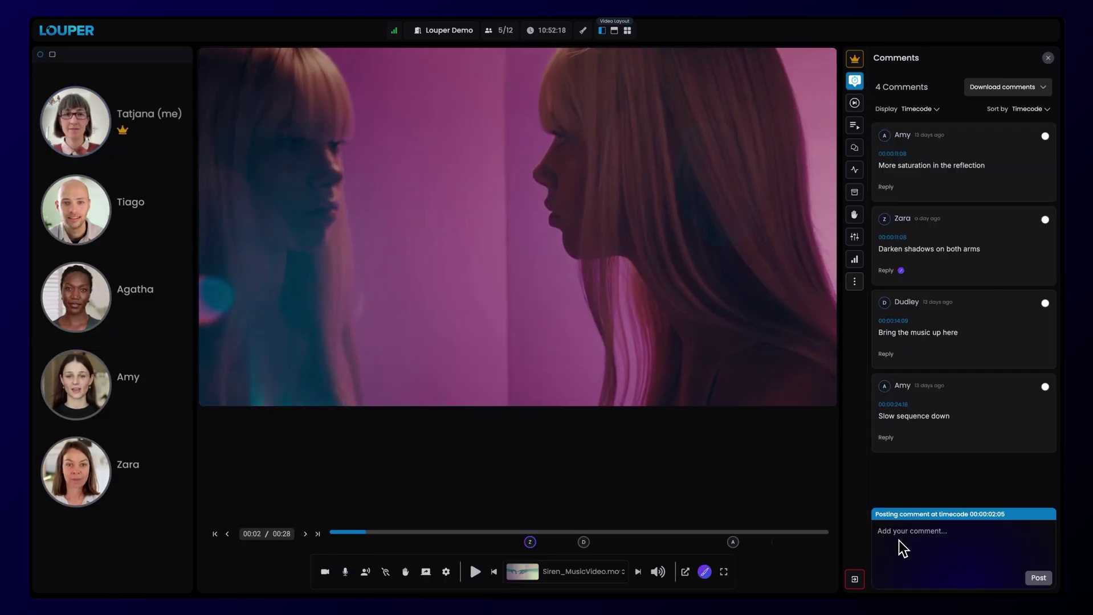
pyautogui.write('Titles here')
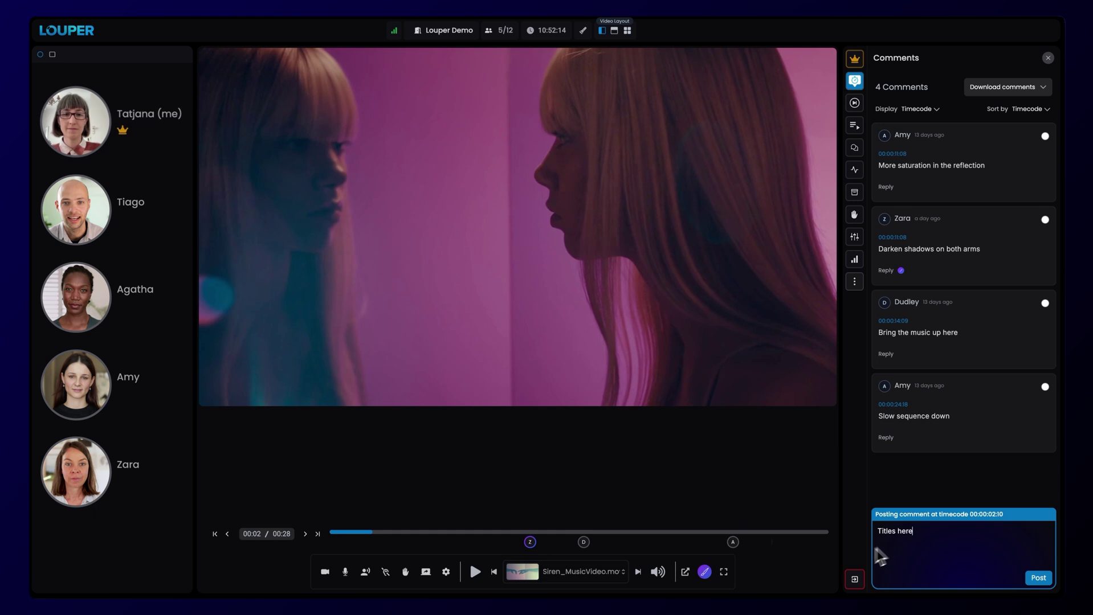
pyautogui.click(697, 568)
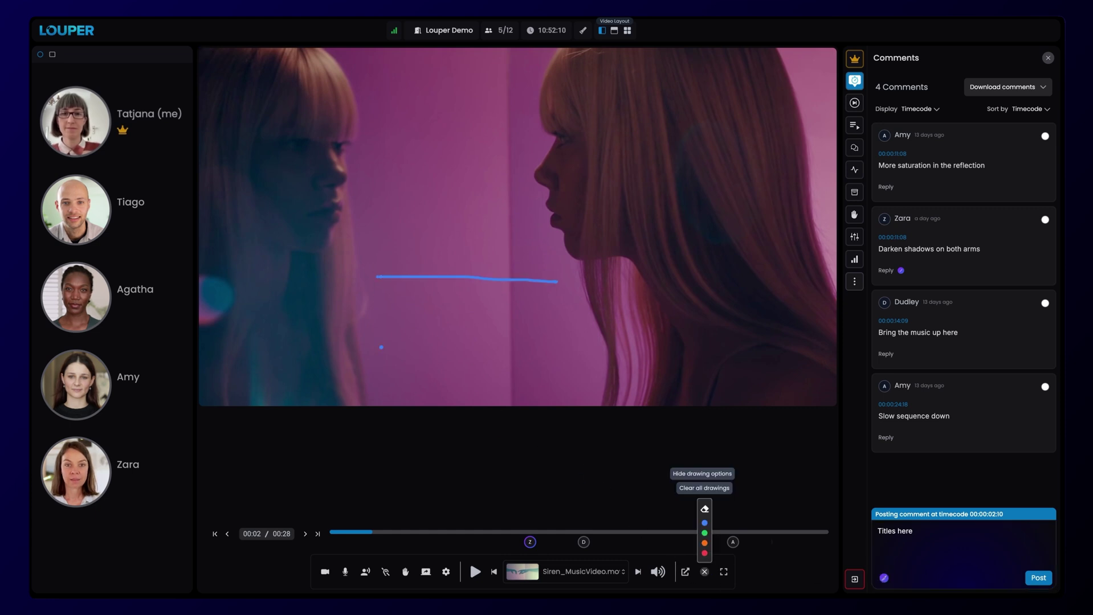
pyautogui.click(1037, 578)
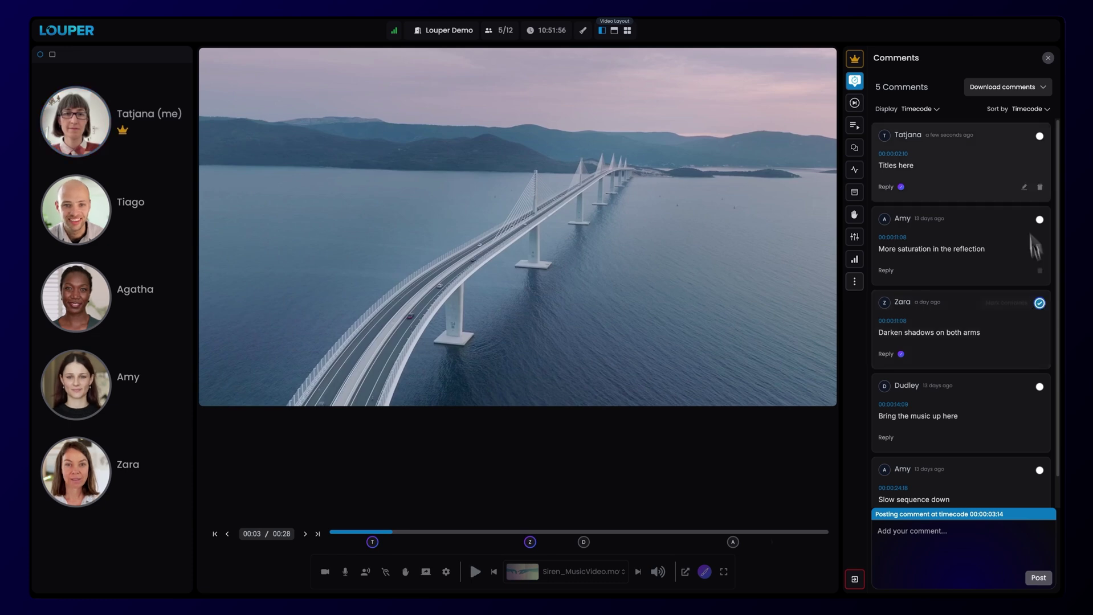
pyautogui.click(1003, 89)
pyautogui.click(998, 111)
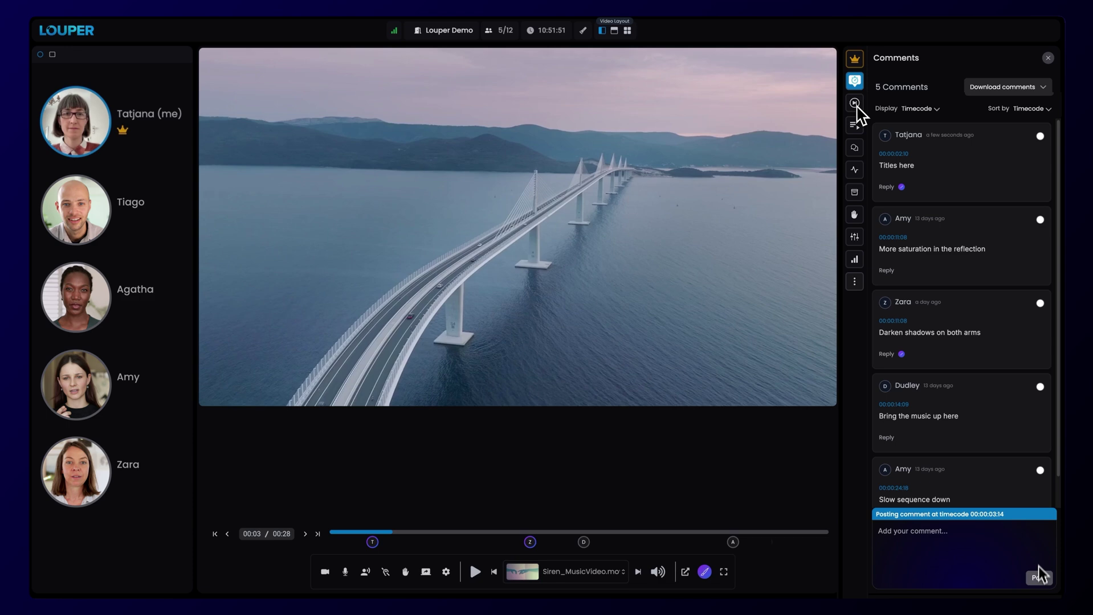
# - In Presenter Permissions, make one observer a presenter and open the next observer's options
pyautogui.click(854, 104)
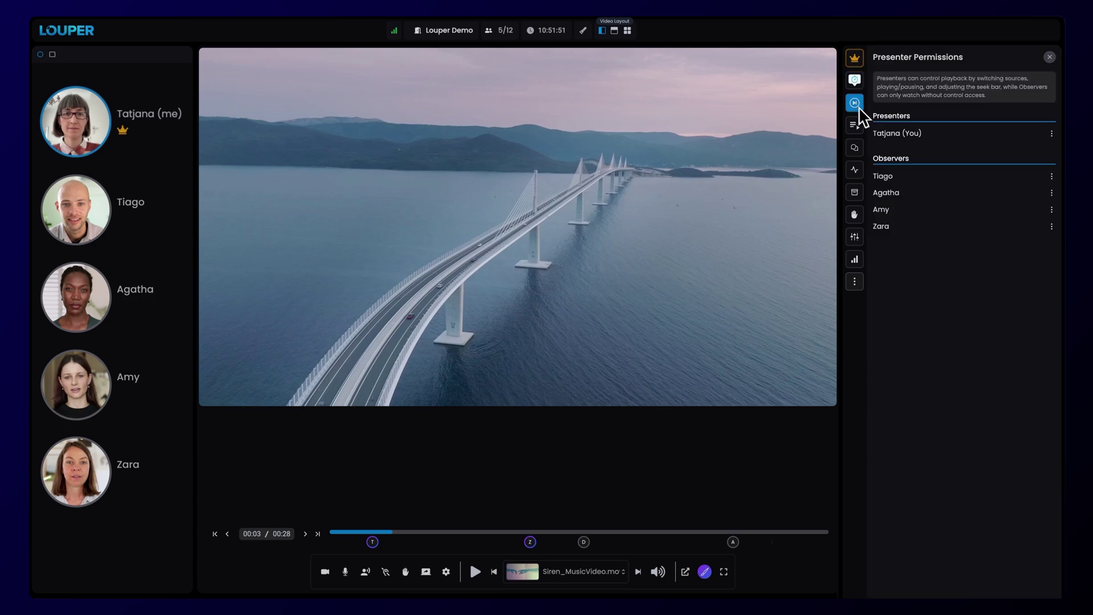
pyautogui.click(1052, 178)
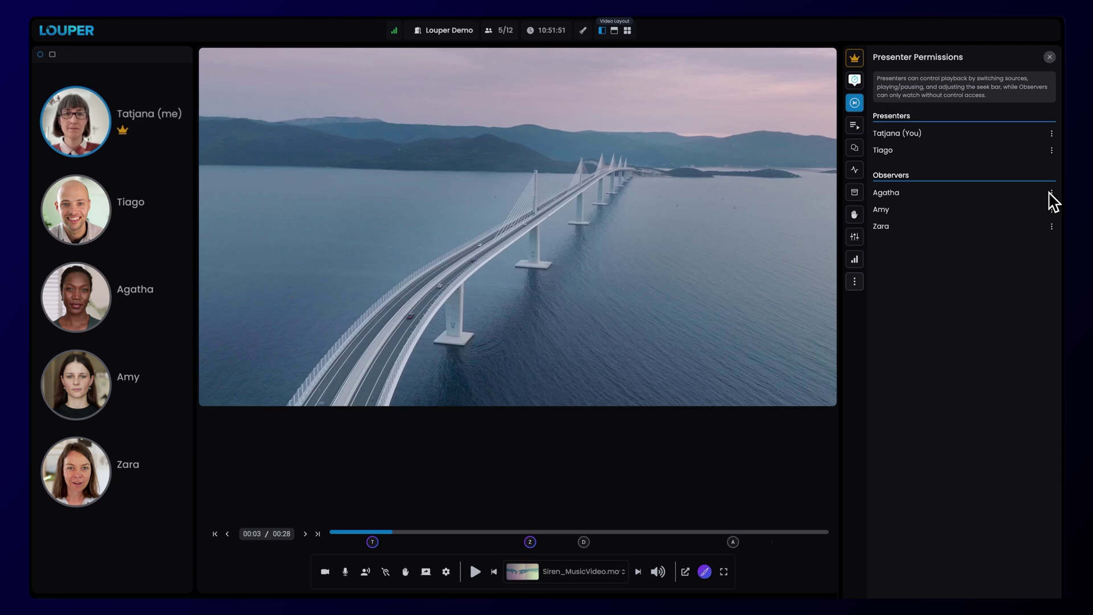
pyautogui.click(1051, 193)
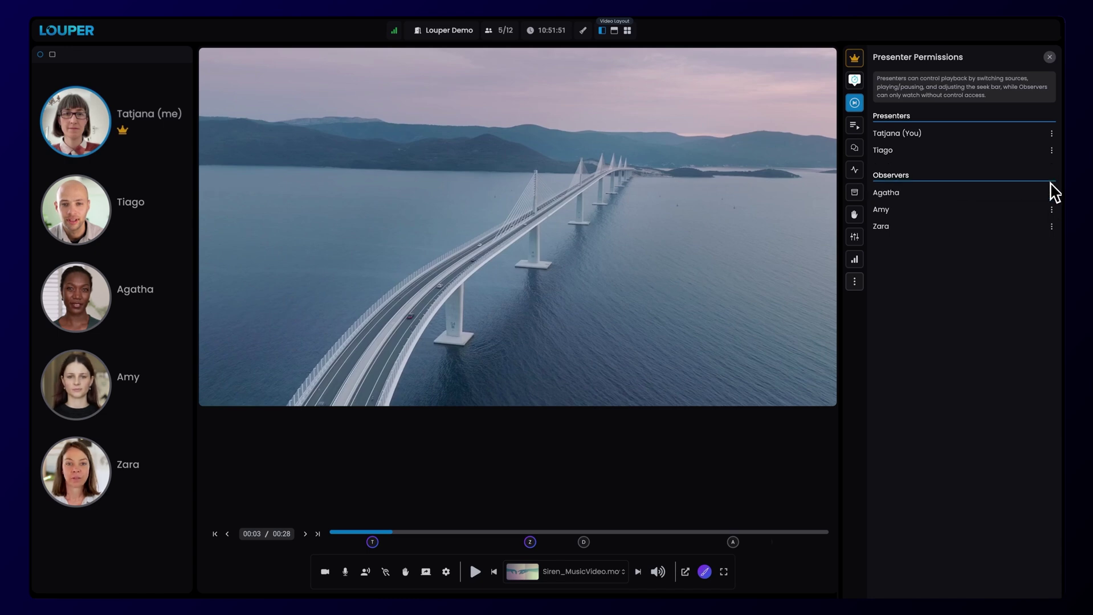
# - Load Siren_Oceans_v3.mp4, look through Chat, Raised Hands and Audio Mixer, then close the side panel
pyautogui.click(852, 128)
pyautogui.click(938, 295)
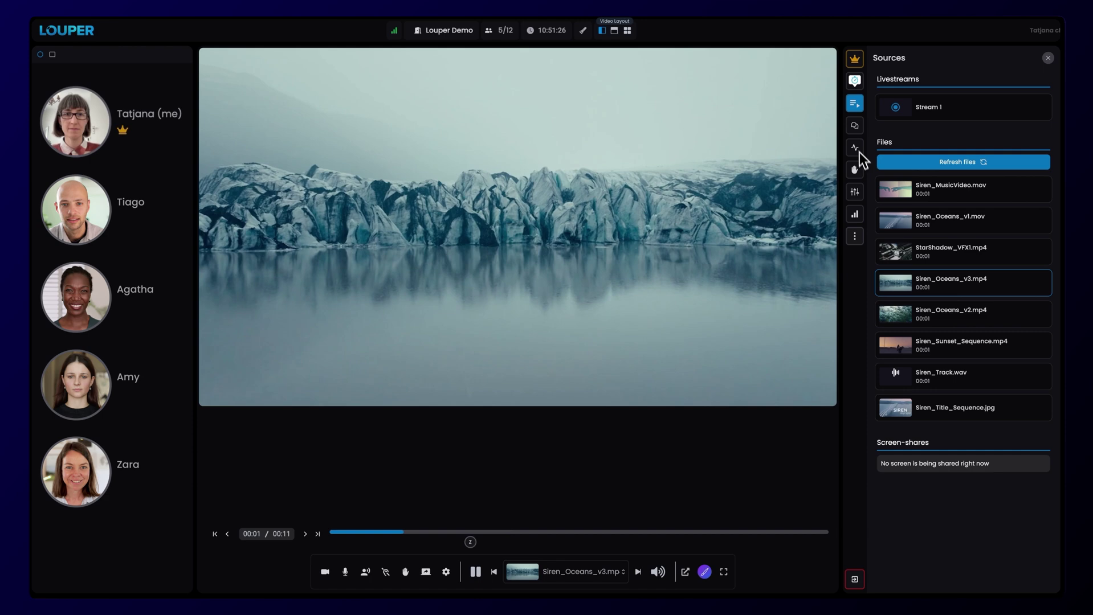
pyautogui.click(855, 127)
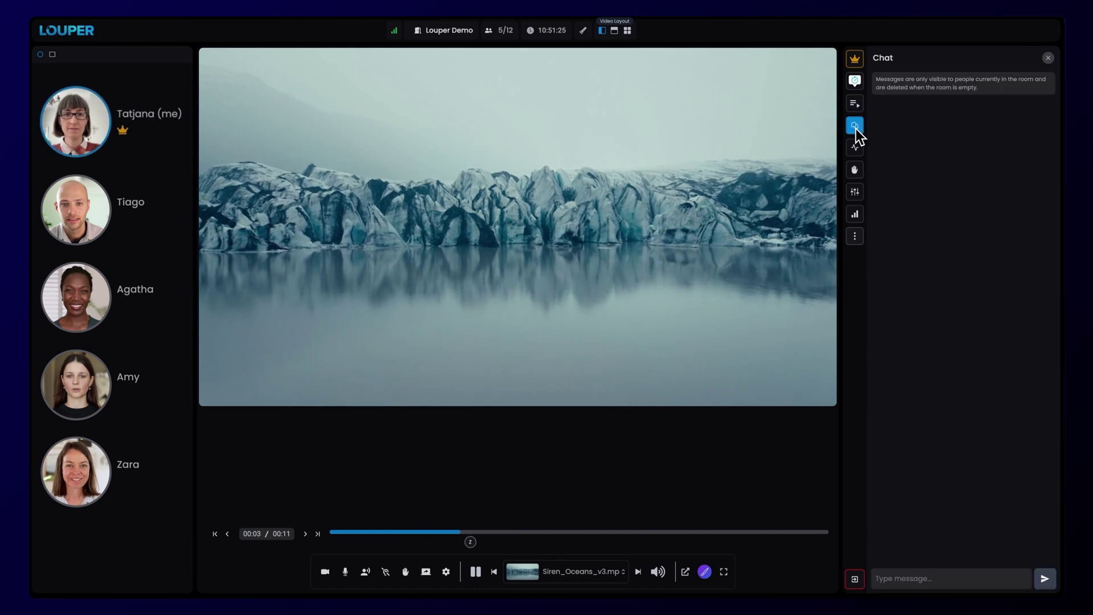
pyautogui.click(859, 172)
pyautogui.click(858, 193)
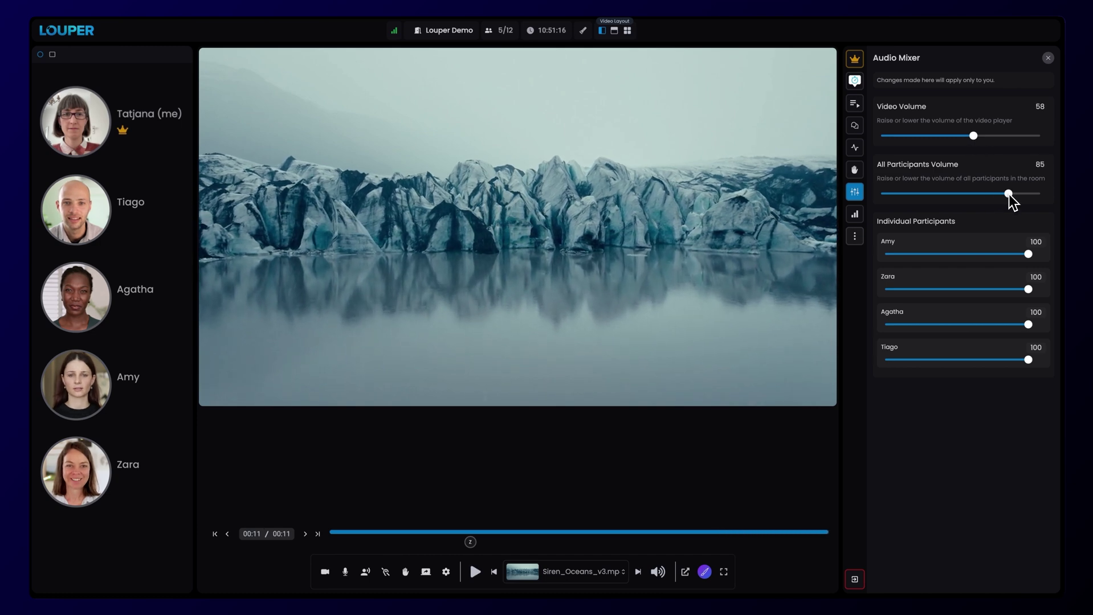
pyautogui.click(852, 193)
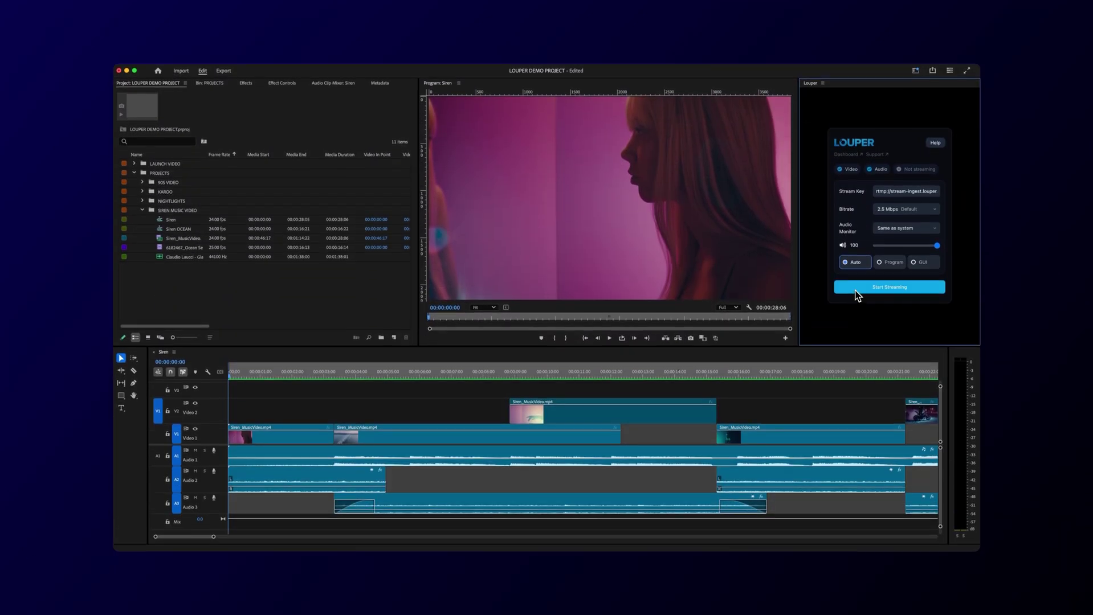
# - Start streaming to Louper from the Premiere panel and play the Siren timeline
pyautogui.click(854, 290)
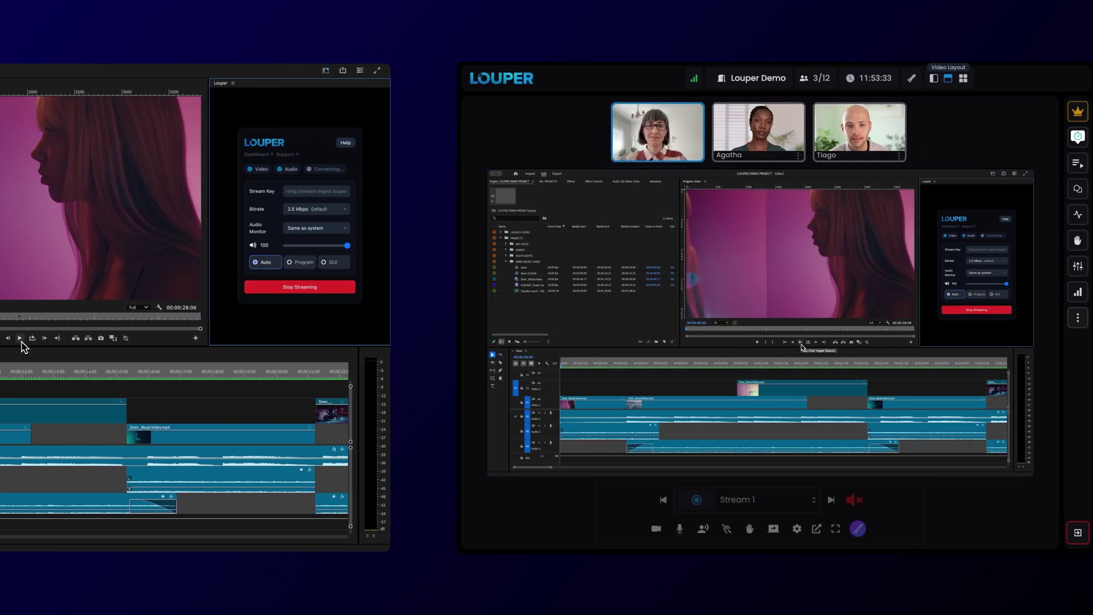
pyautogui.click(21, 341)
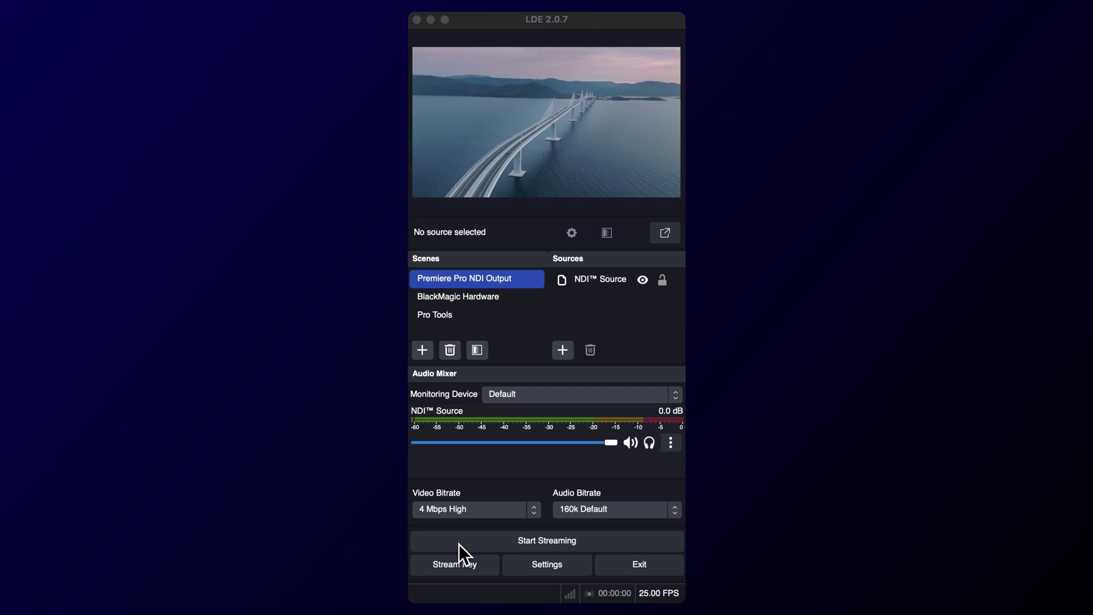
# - Start the LDE stream, then switch output to BlackMagic Hardware and then Pro Tools scenes
pyautogui.click(458, 545)
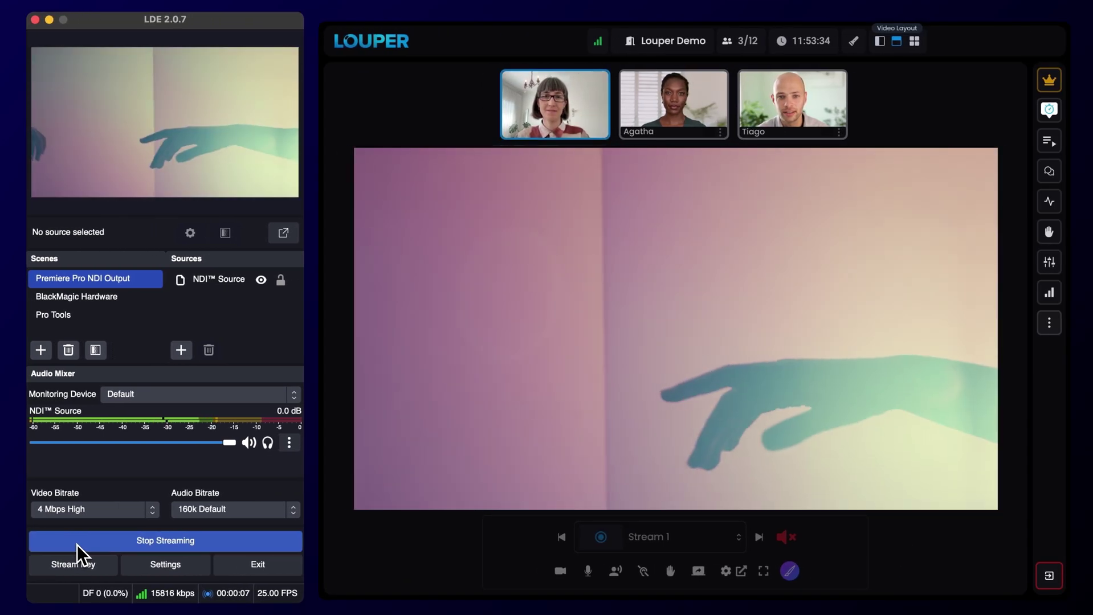
pyautogui.click(69, 298)
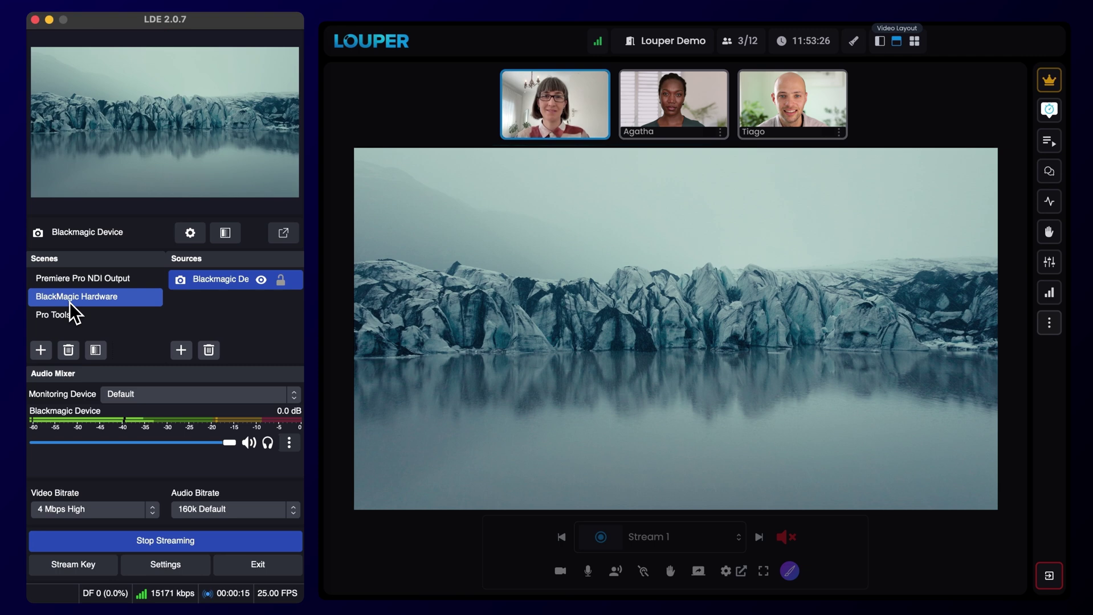
pyautogui.click(69, 314)
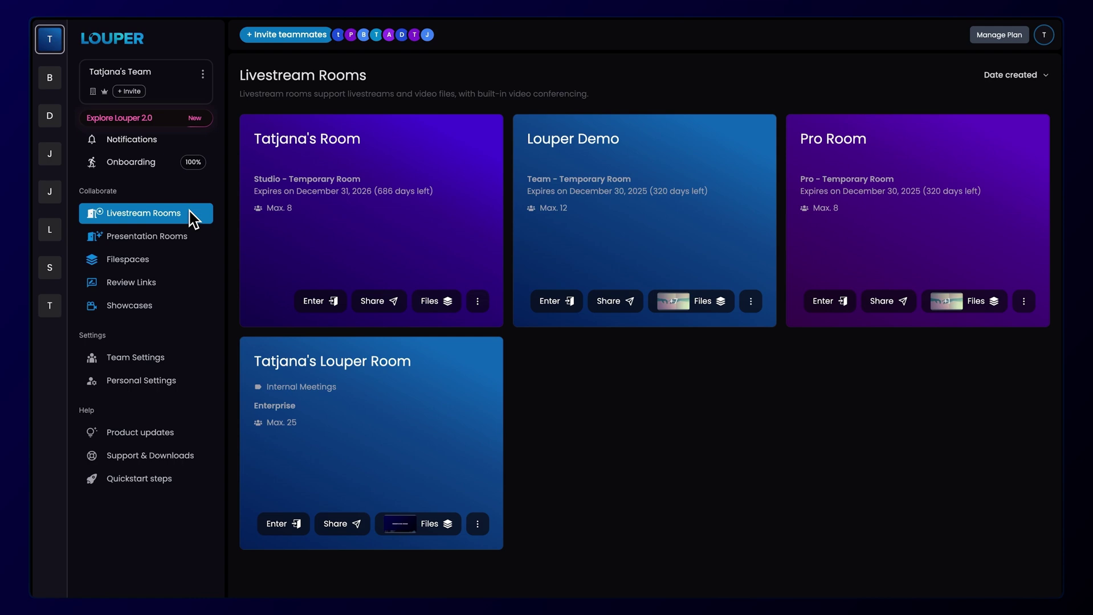
# - Browse the team's Presentation Rooms, Filespaces, Review Links, Showcases and Team Settings
pyautogui.click(189, 234)
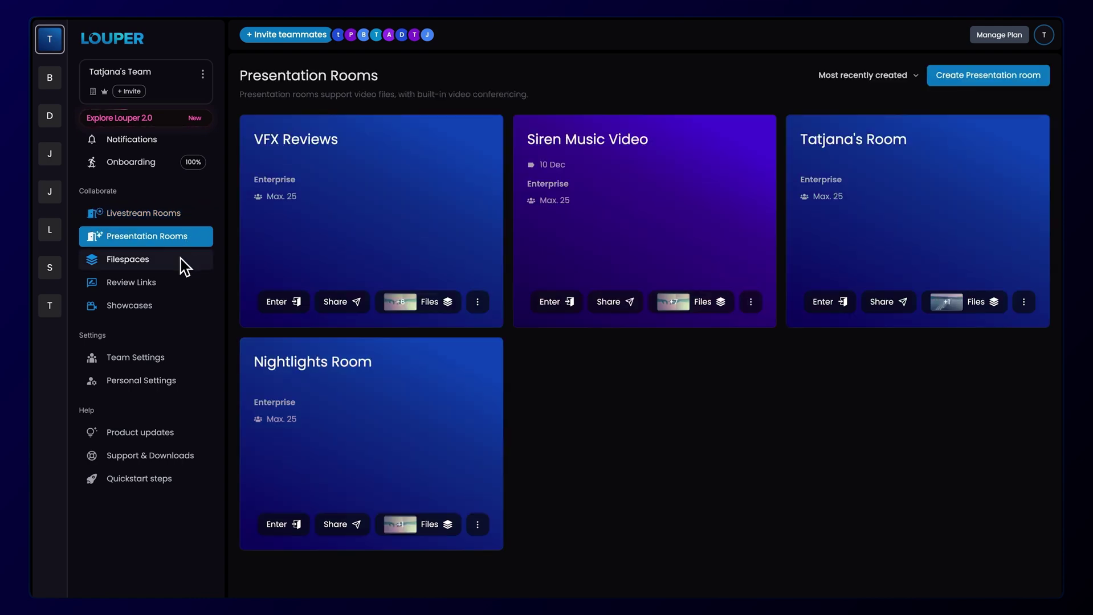
pyautogui.click(185, 266)
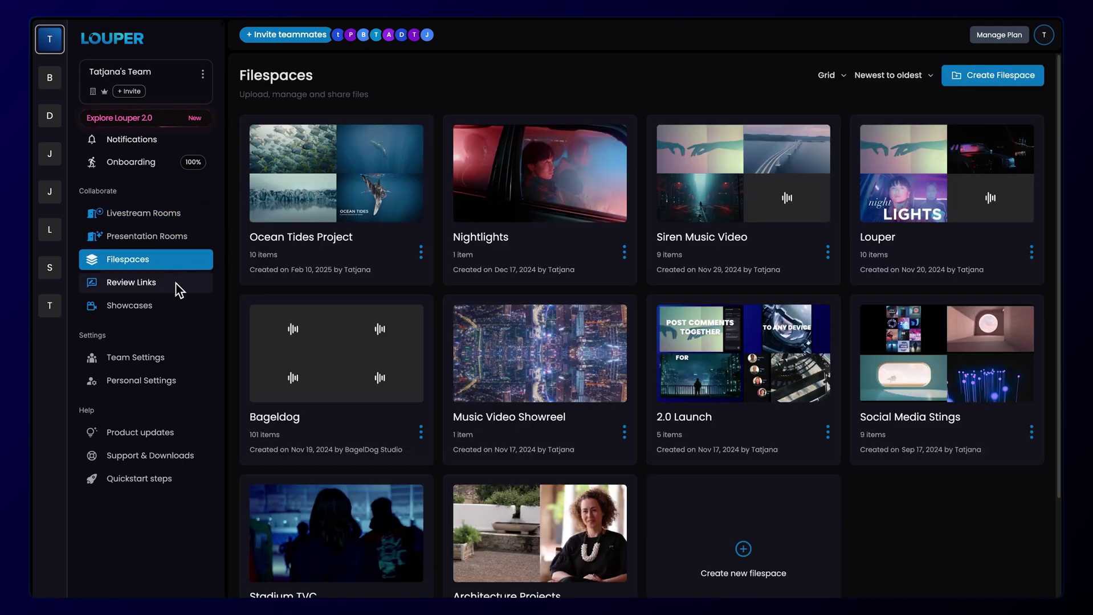
pyautogui.click(179, 287)
pyautogui.click(172, 311)
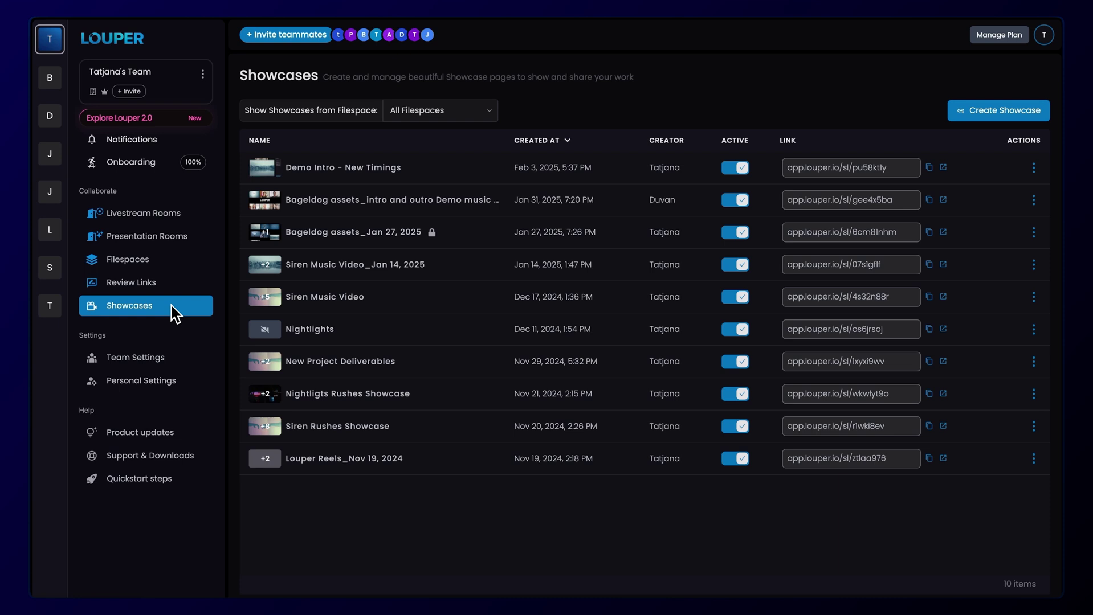
pyautogui.click(164, 363)
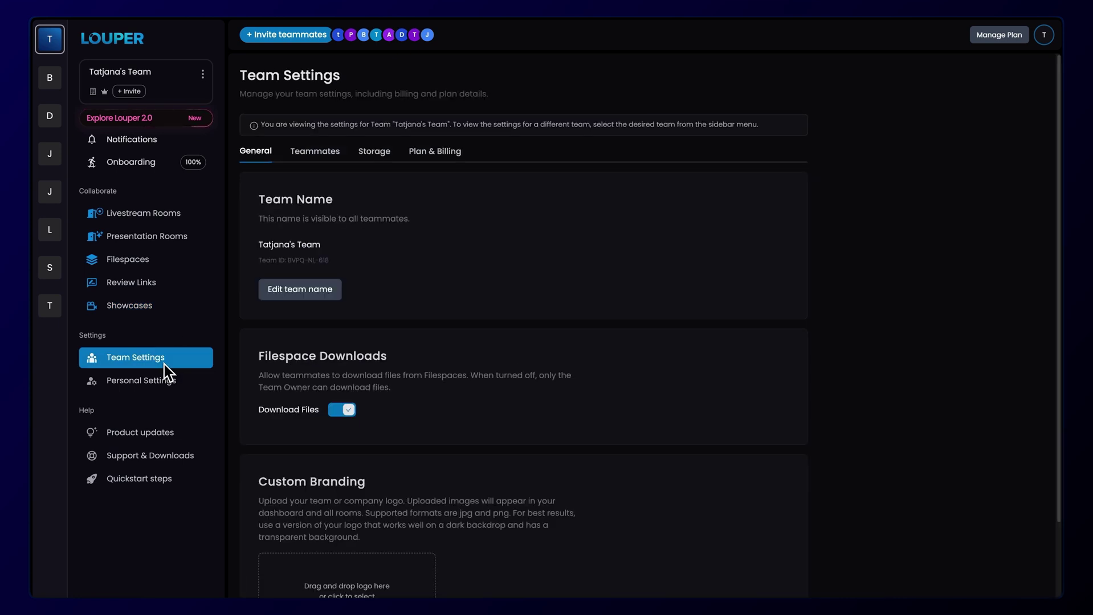
# - View Louper Webinar Team's livestream rooms, then return to the owner's own team
pyautogui.moveTo(50, 325)
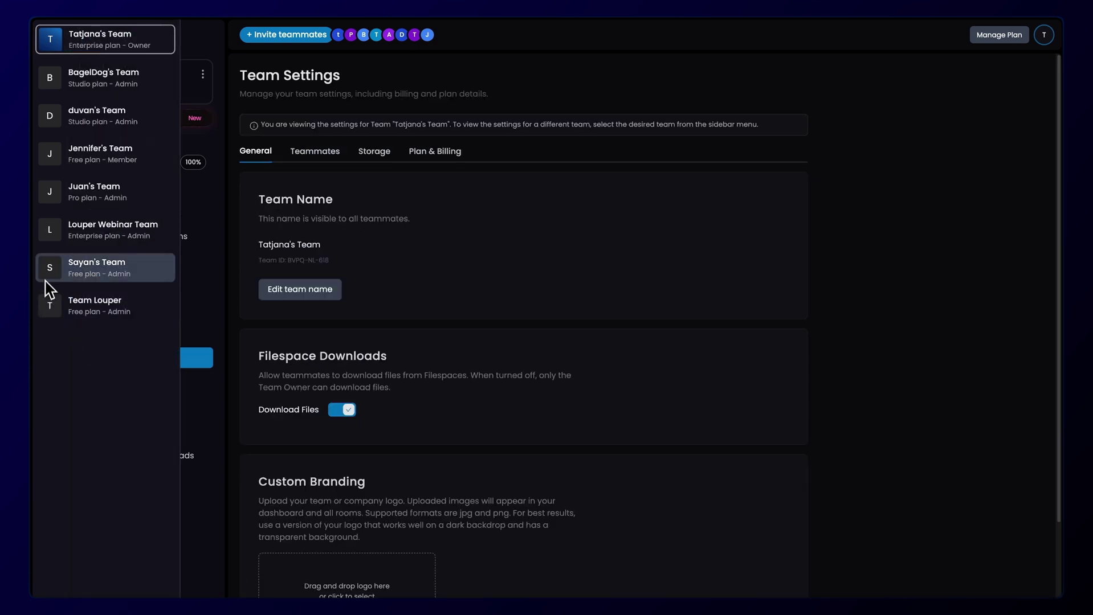
pyautogui.click(48, 234)
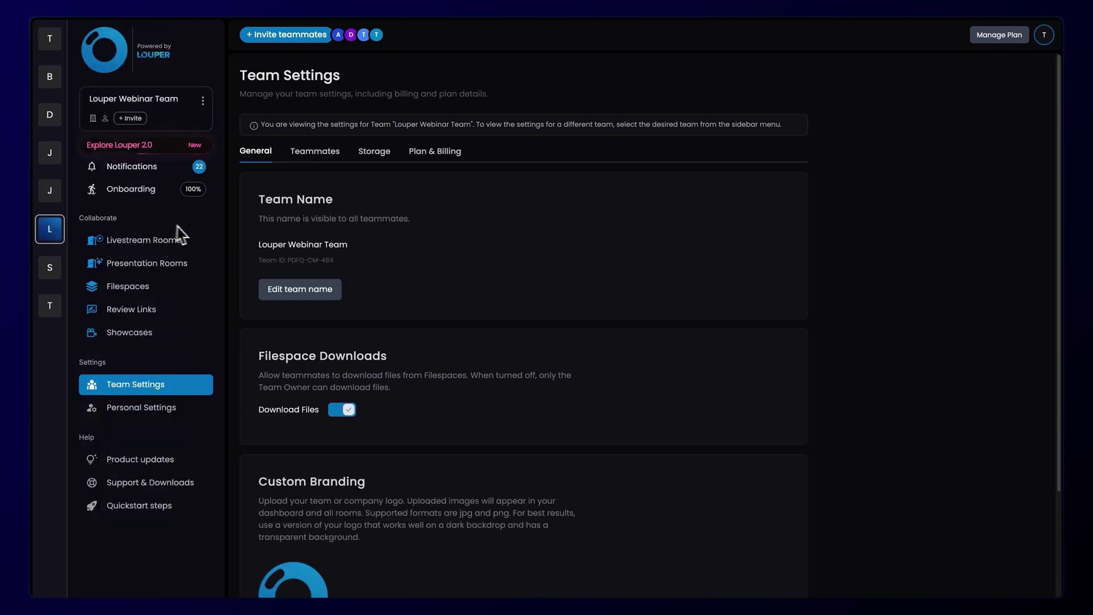
pyautogui.click(190, 239)
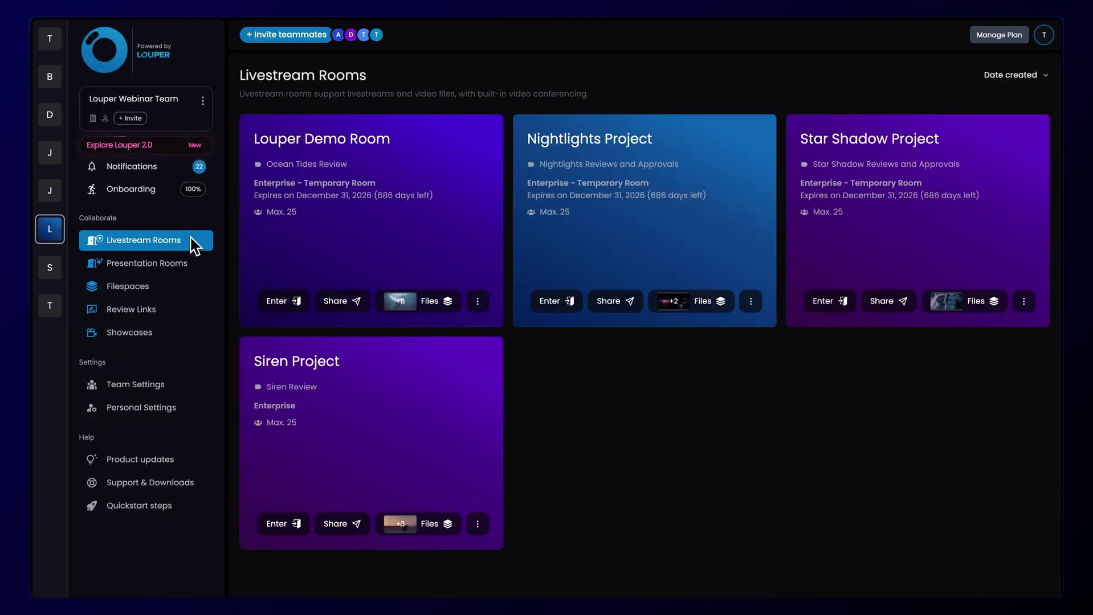
pyautogui.moveTo(59, 228)
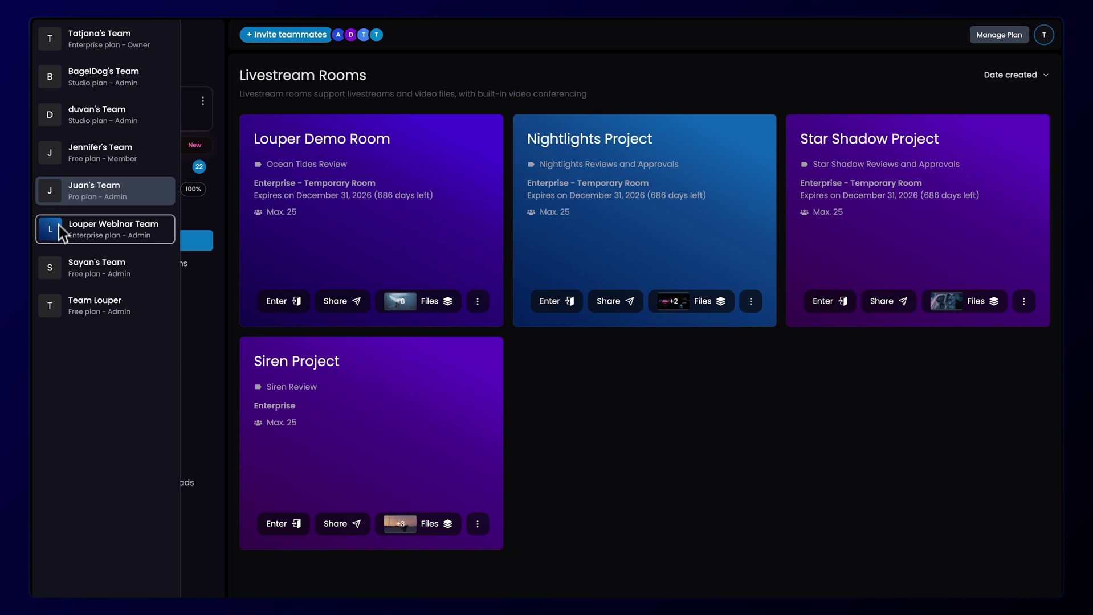
pyautogui.click(80, 53)
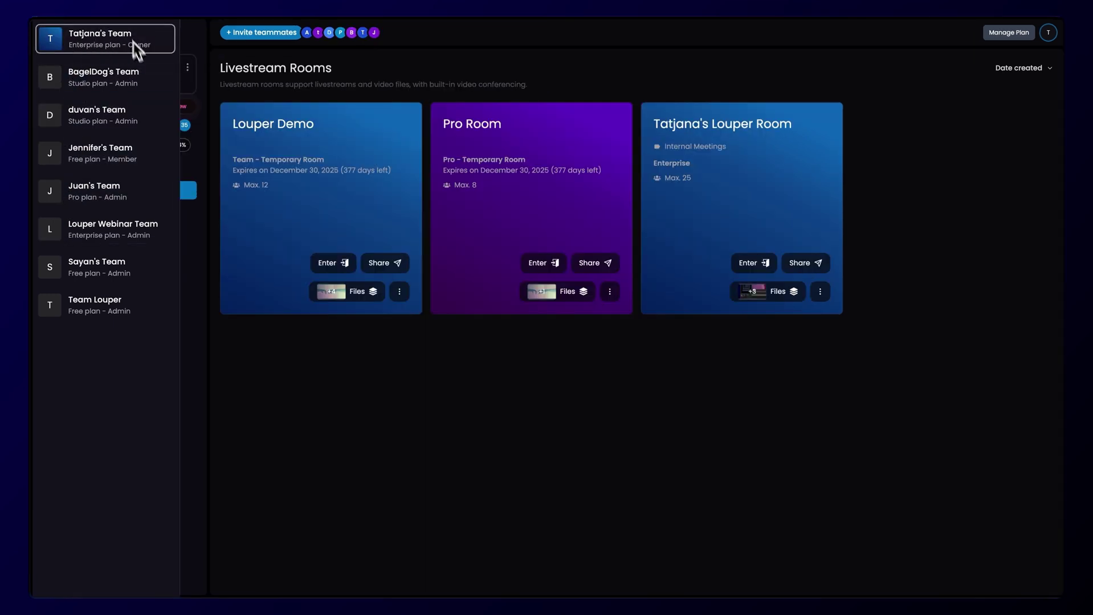
pyautogui.click(244, 36)
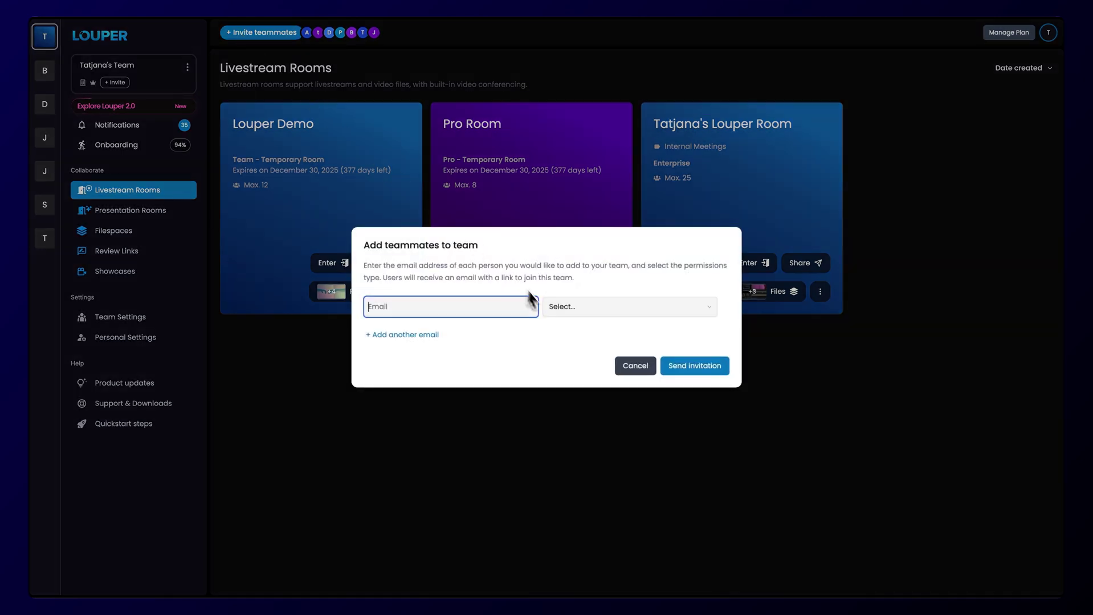
pyautogui.click(552, 317)
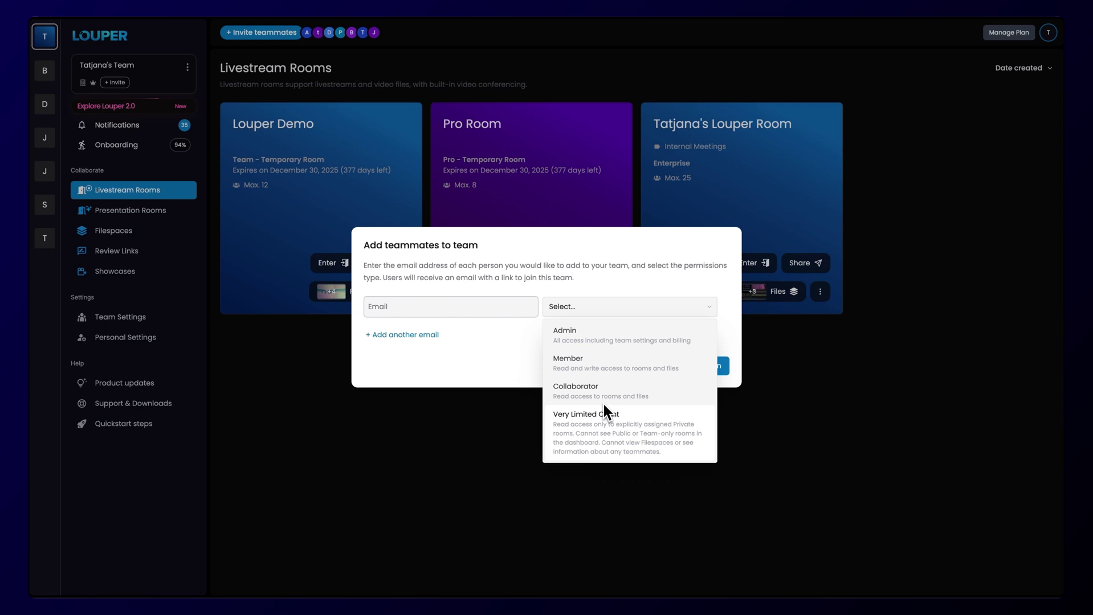
pyautogui.click(610, 432)
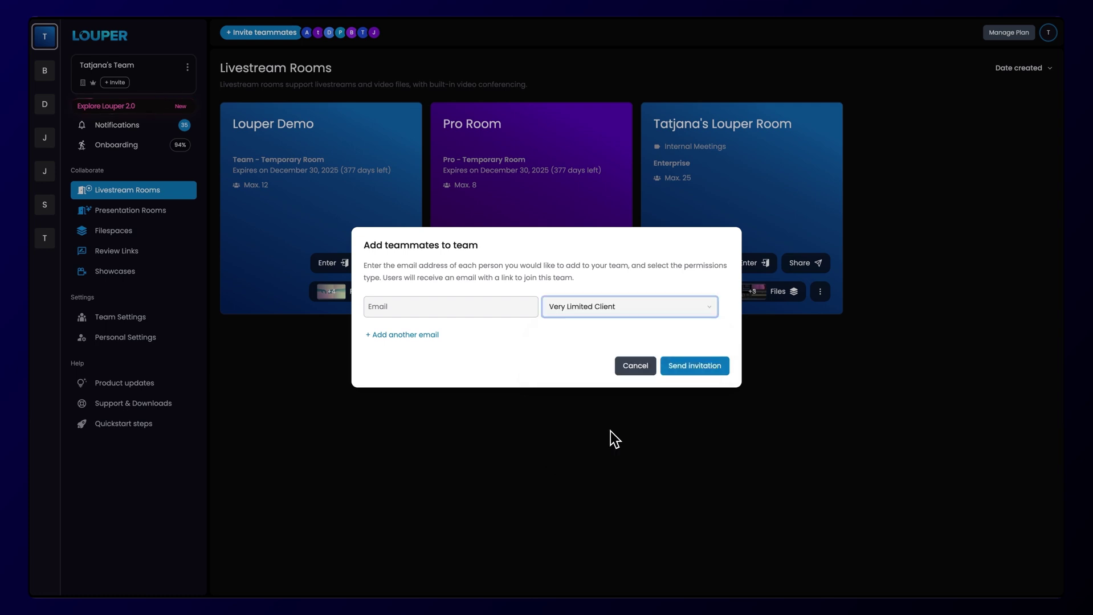
# - Discard the pending invitation and check the Louper Demo room's sharing options
pyautogui.click(633, 367)
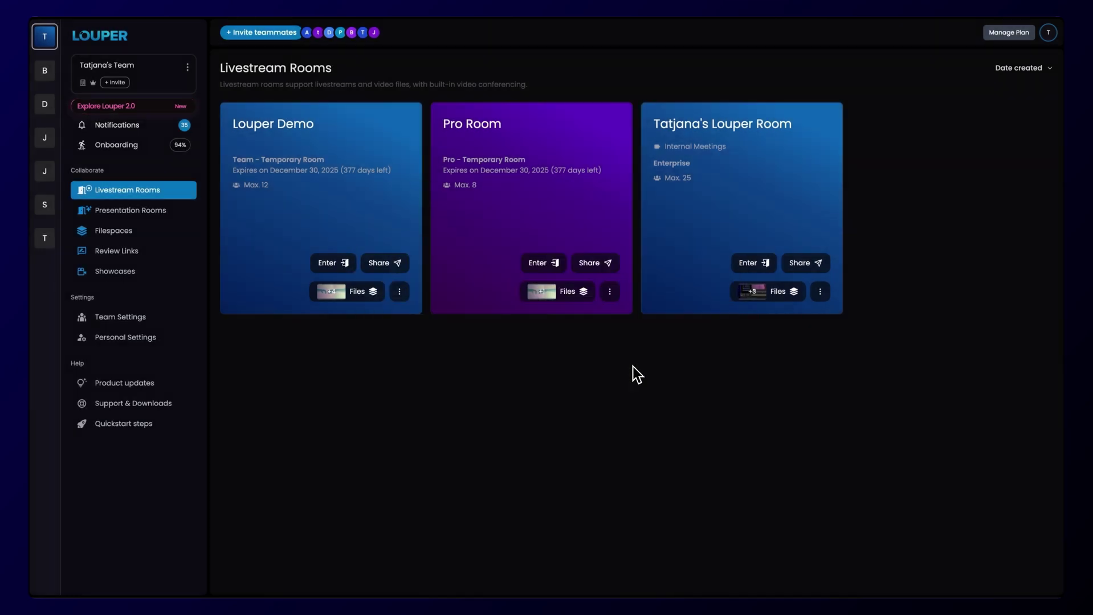
pyautogui.click(380, 264)
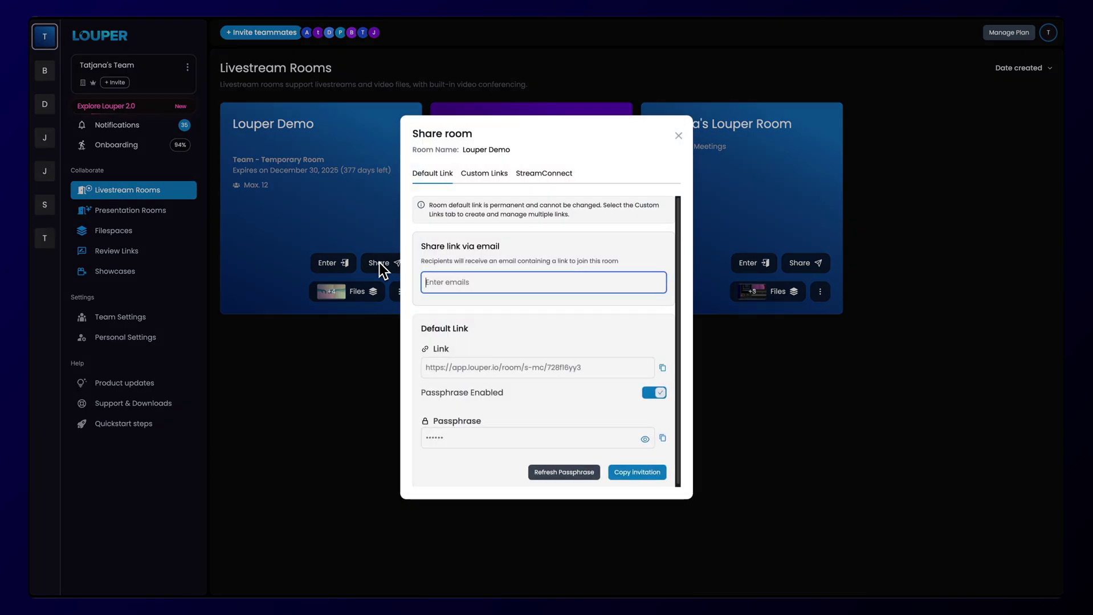
pyautogui.click(679, 137)
# - Copy the Server URL from the Louper Demo room's stream keys
pyautogui.click(399, 291)
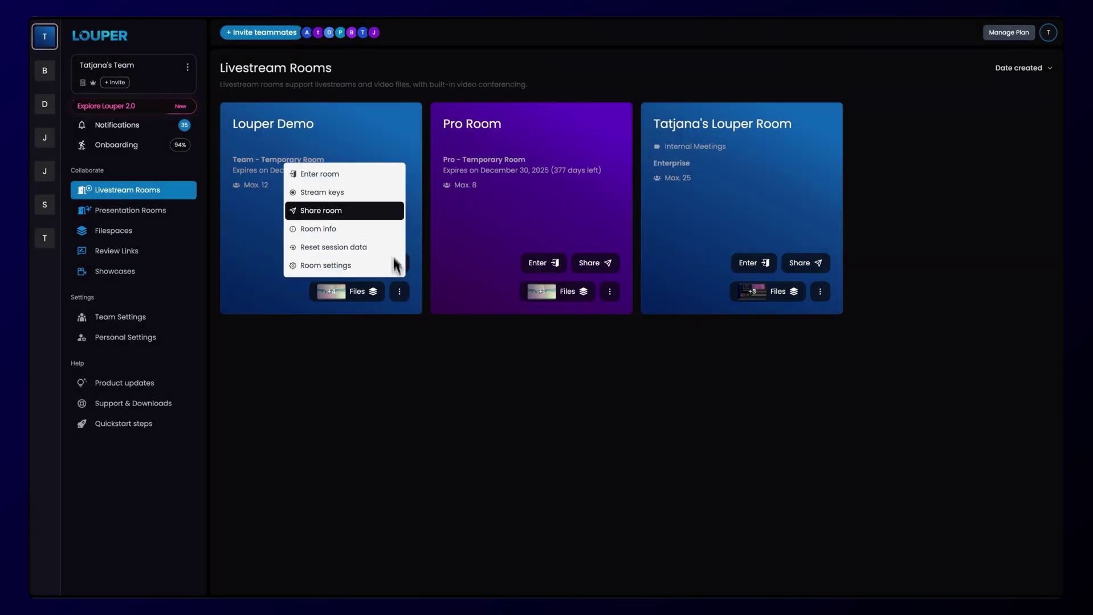
pyautogui.click(391, 209)
pyautogui.click(650, 314)
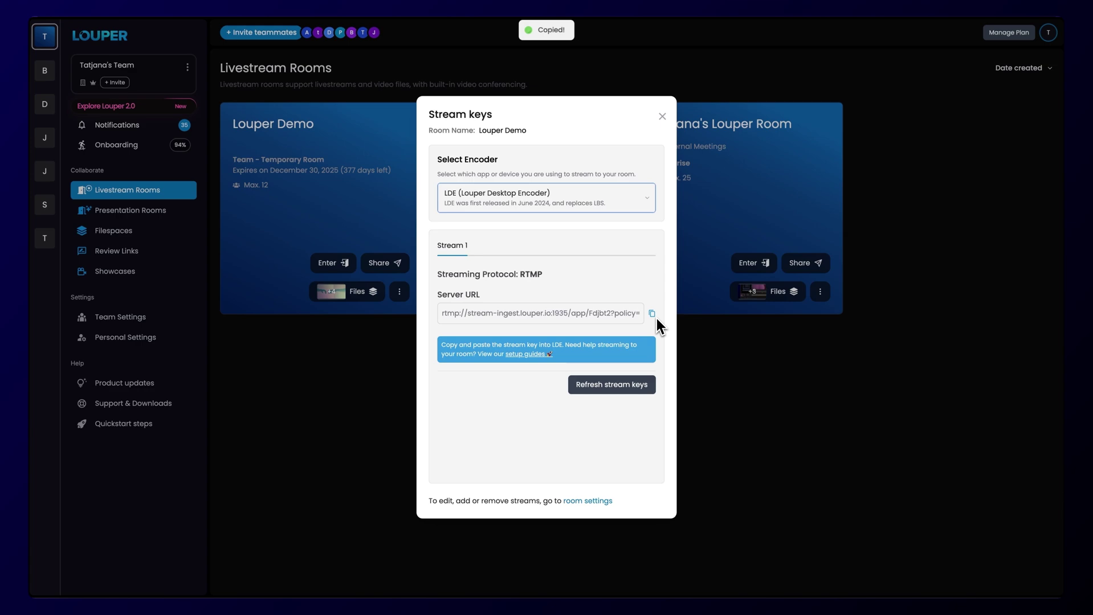
pyautogui.click(662, 118)
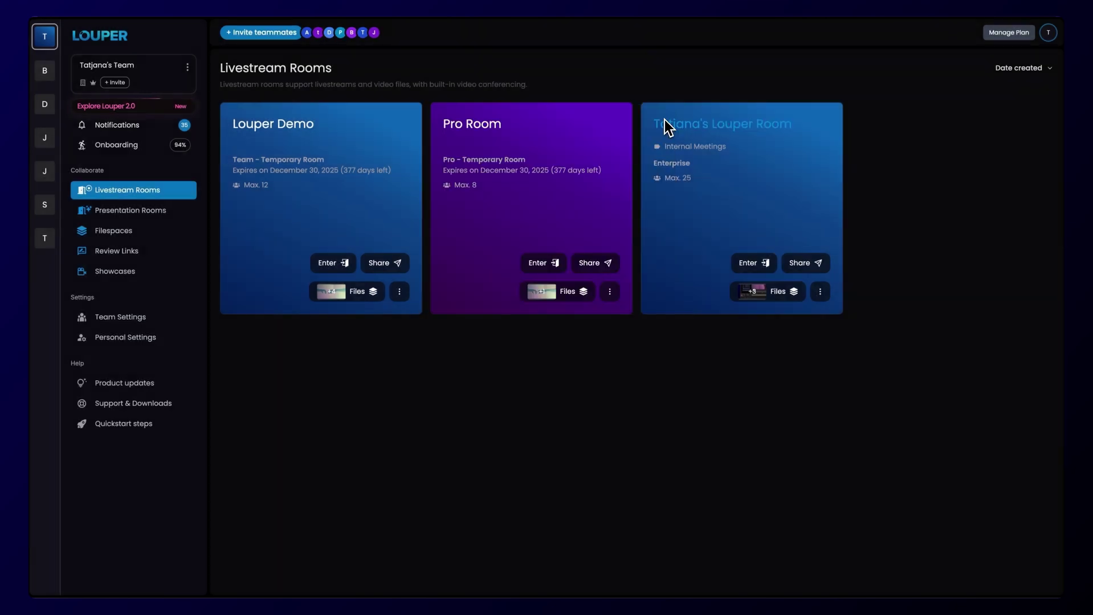
# - Remove Blue_and_Yellow_on_Blackv4.mp4 from the room's files and move Siren_Title_Sequence.jpg second
pyautogui.click(350, 293)
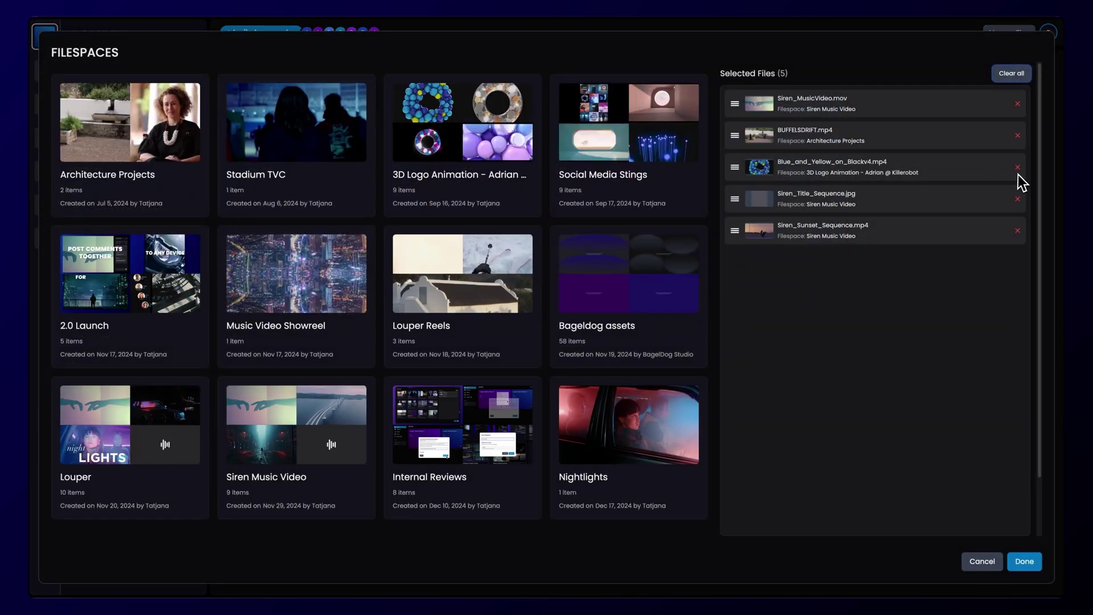
pyautogui.click(1018, 169)
pyautogui.moveTo(735, 167); pyautogui.dragTo(738, 147)
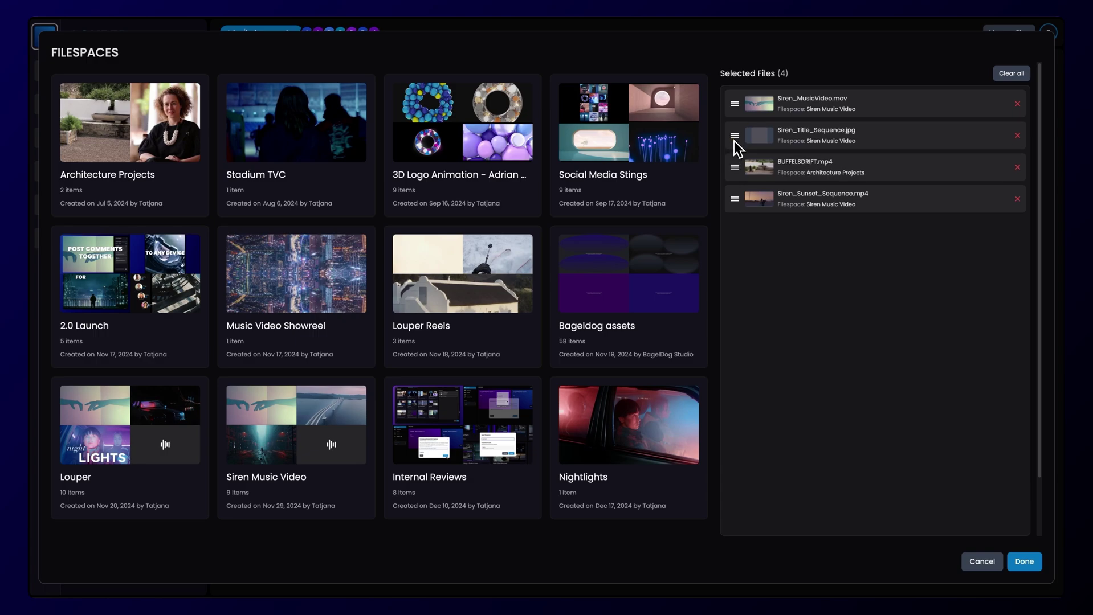
pyautogui.click(1023, 567)
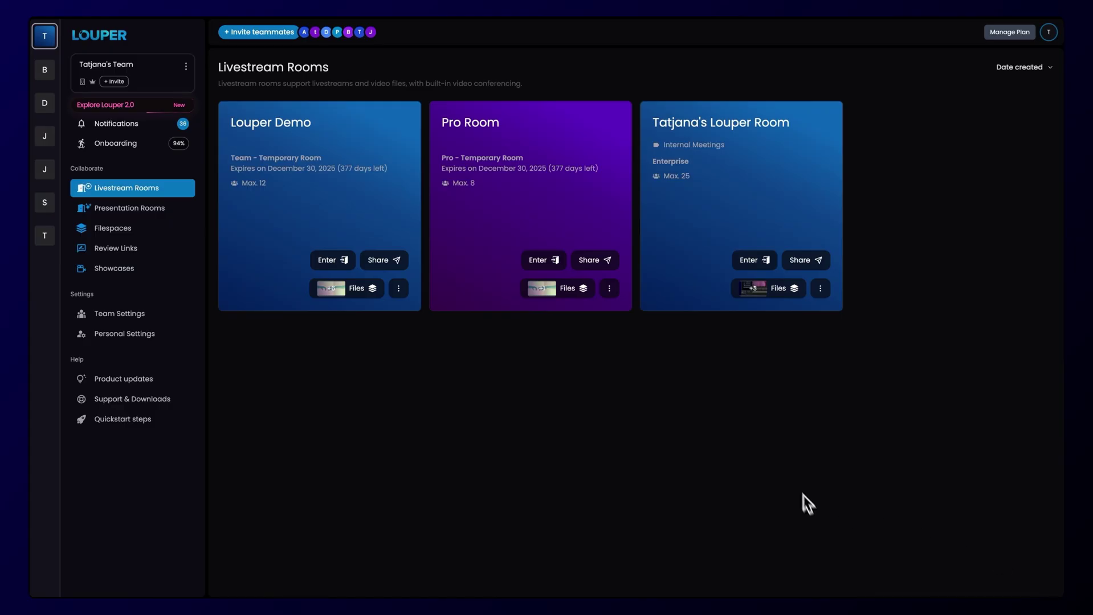
# - Start a new filespace with Team access, then cancel its creation
pyautogui.click(171, 232)
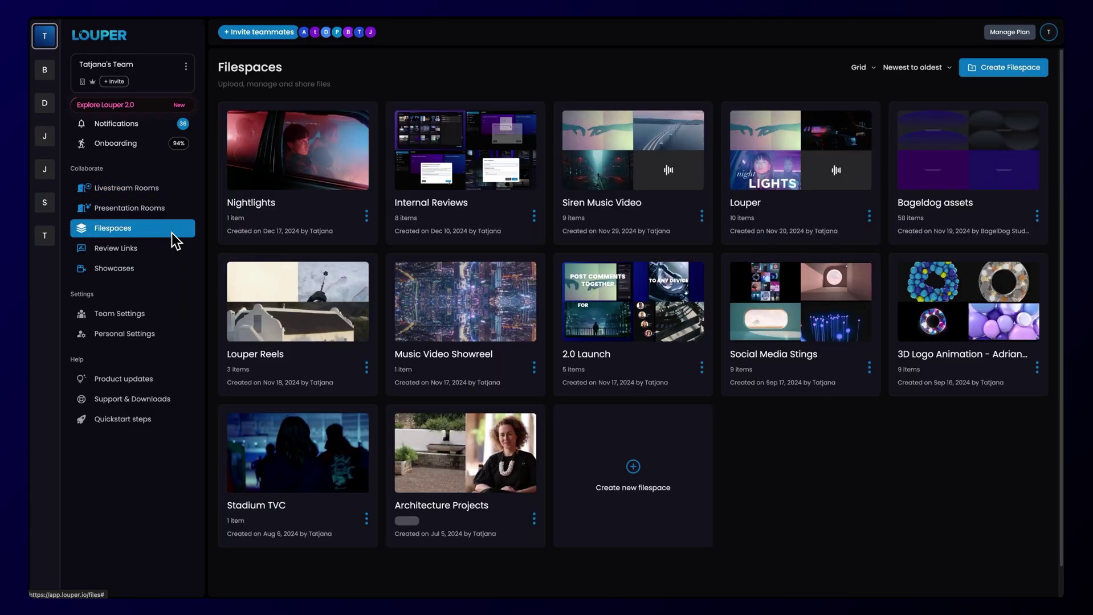
pyautogui.click(636, 471)
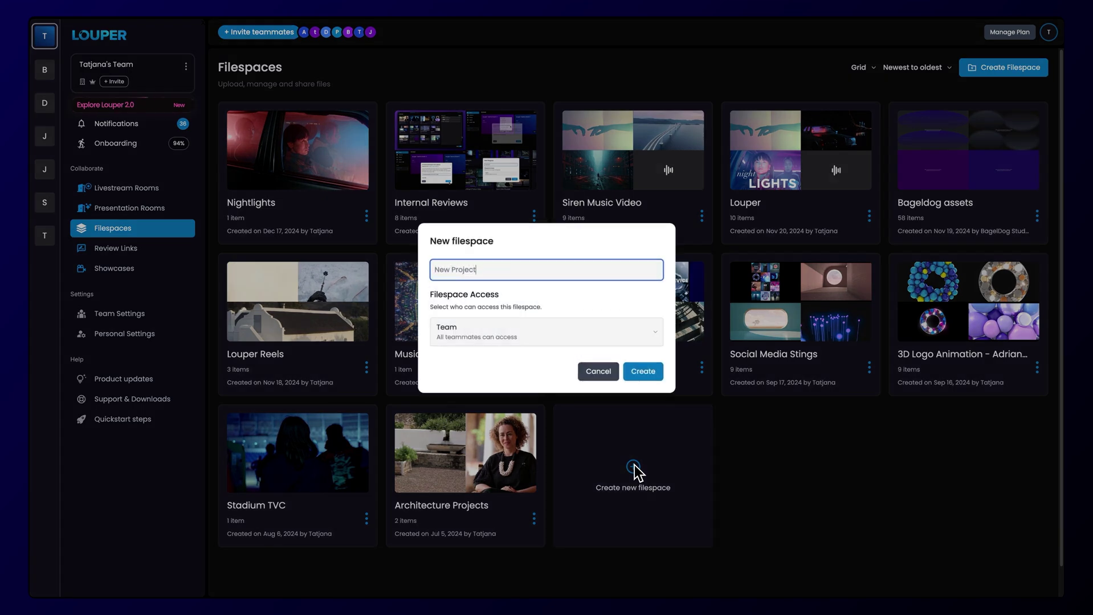
pyautogui.click(604, 334)
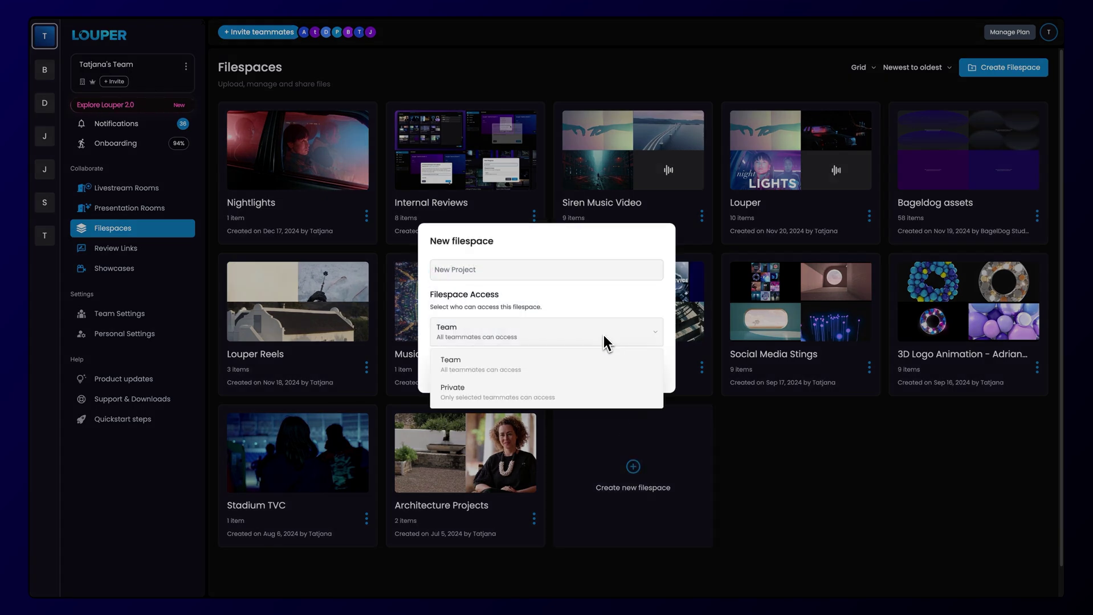
pyautogui.click(599, 370)
pyautogui.click(598, 369)
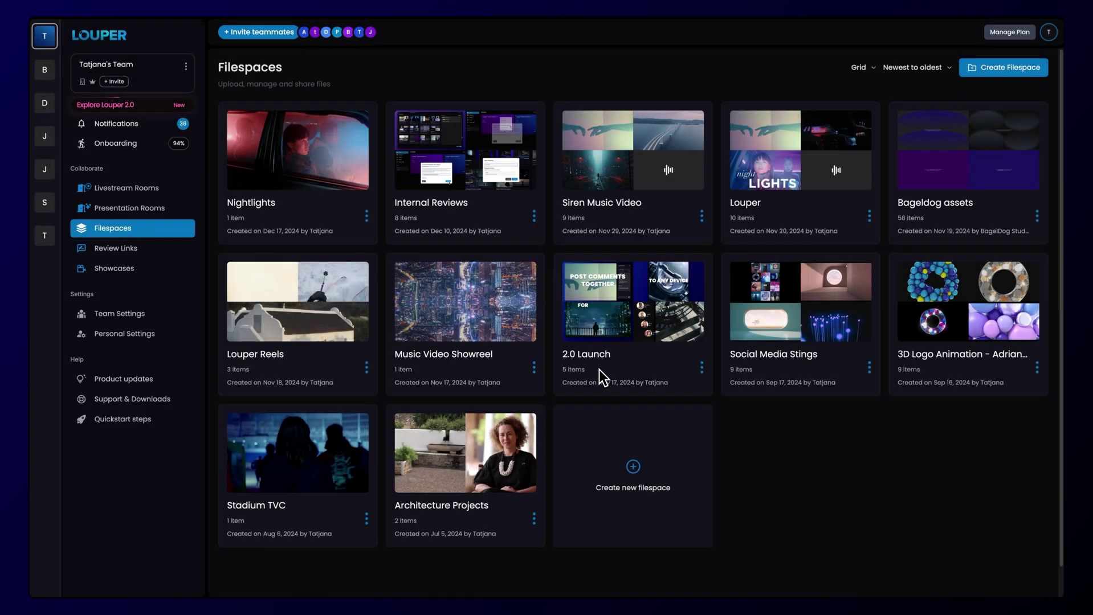
# - Browse the Siren Music Video filespace's Review Links, Showcases and Files tabs
pyautogui.click(606, 171)
pyautogui.click(377, 64)
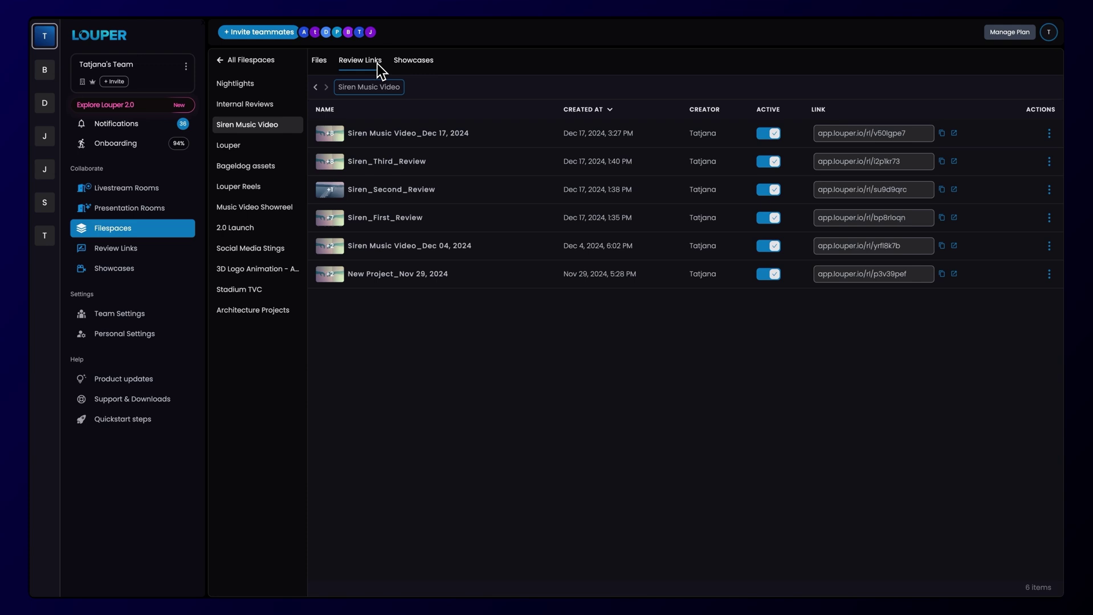
pyautogui.click(408, 63)
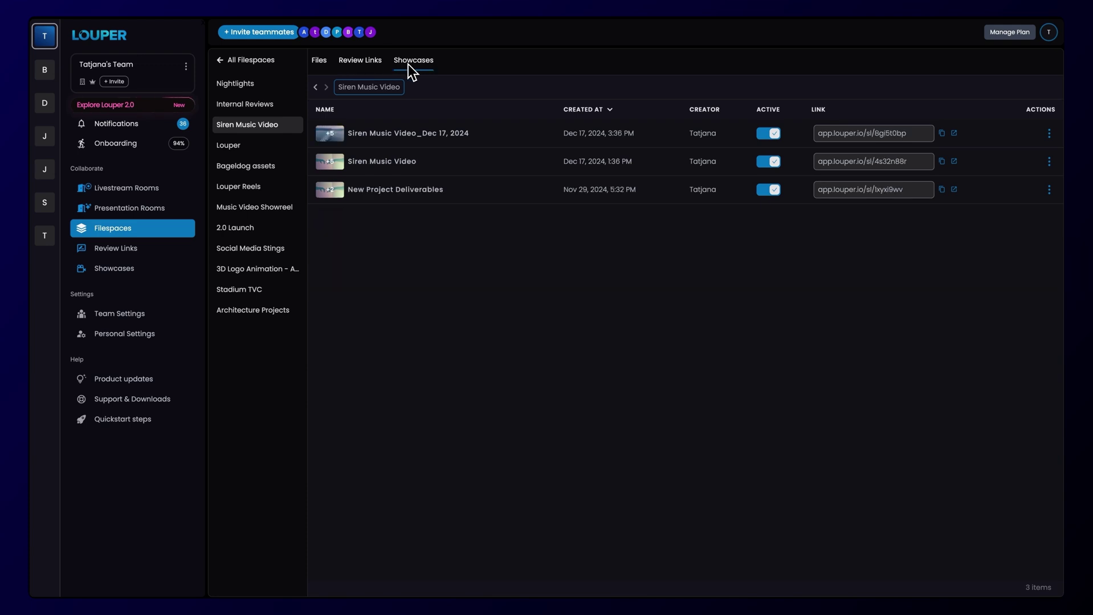
pyautogui.click(322, 62)
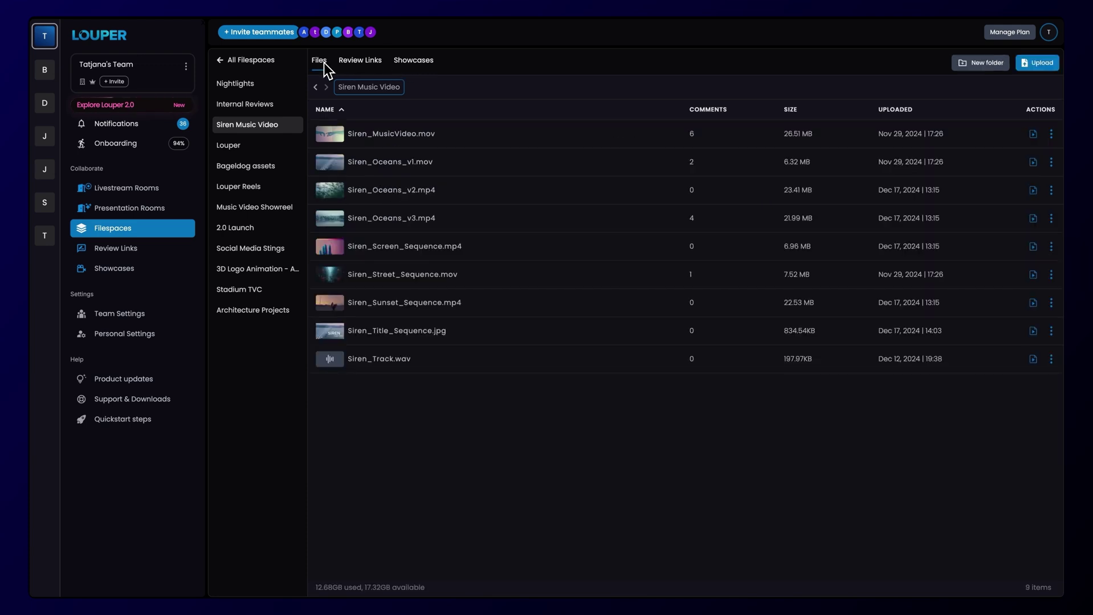
# - Select five files from Siren_MusicVideo.mov to Siren_Screen_Sequence.mp4, view their actions, then dismiss
pyautogui.click(404, 133)
pyautogui.keyDown('shift'); pyautogui.click(413, 252); pyautogui.keyUp('shift')
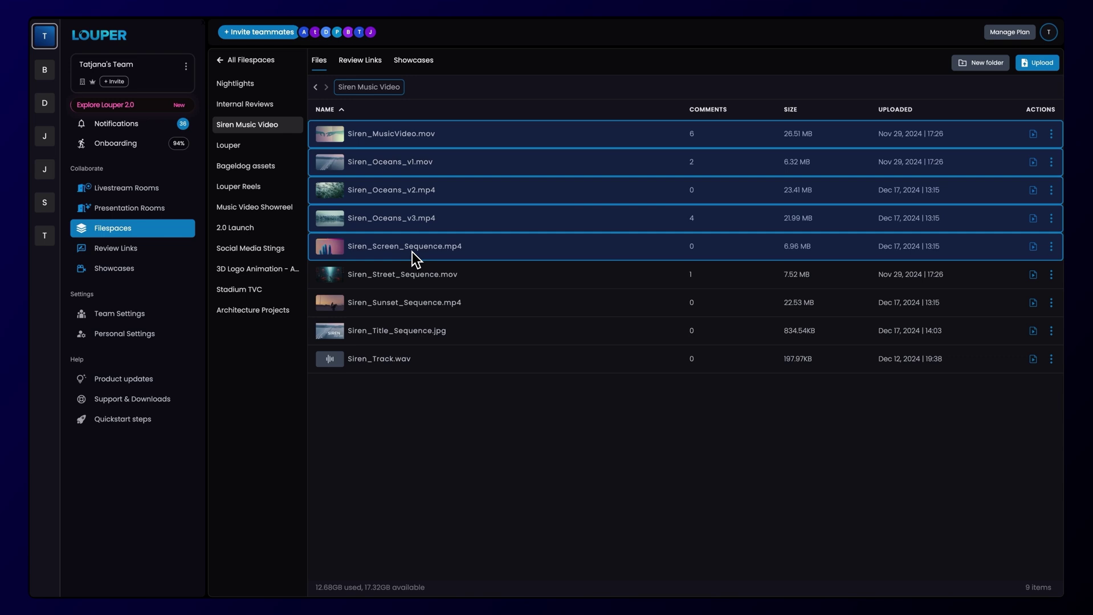
pyautogui.rightClick(412, 251)
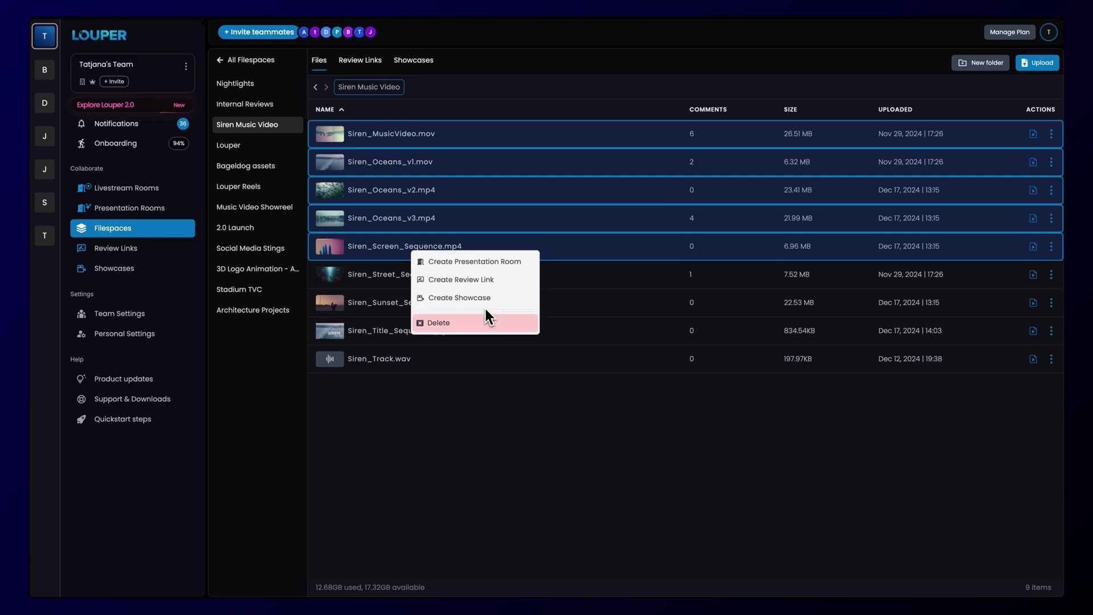
pyautogui.click(497, 406)
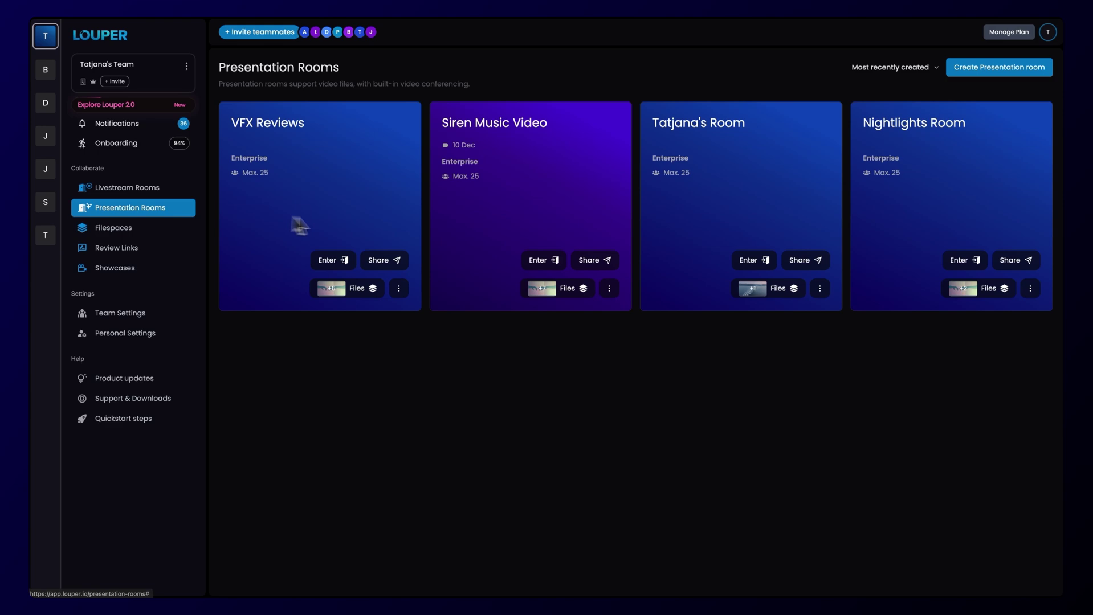
# - Enter the Siren Music Video room and resolve the 'Bring the music up here' note
pyautogui.click(544, 275)
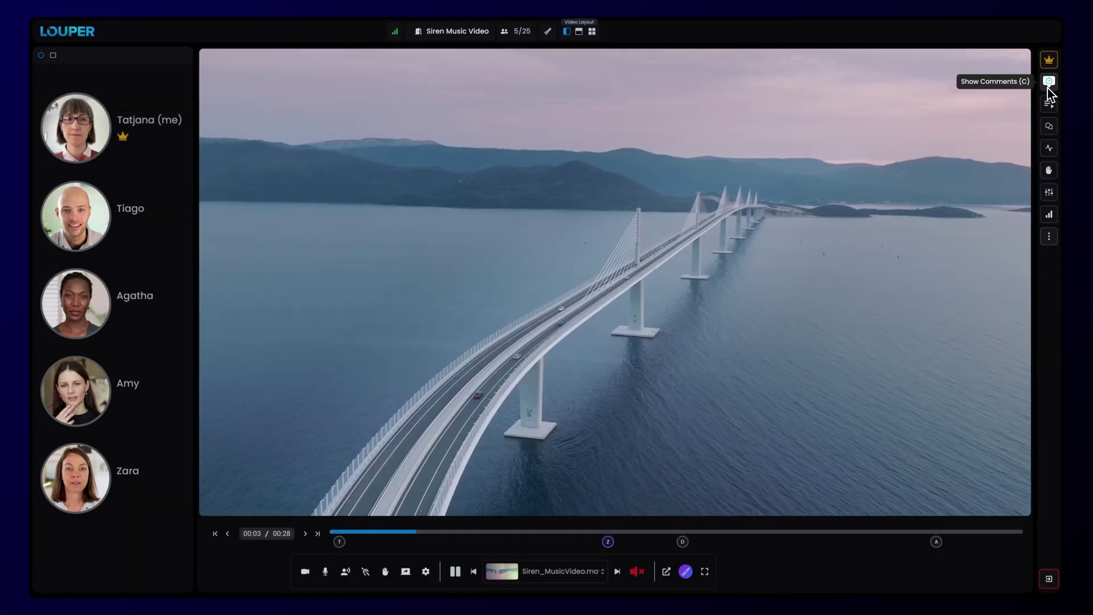
pyautogui.click(1049, 81)
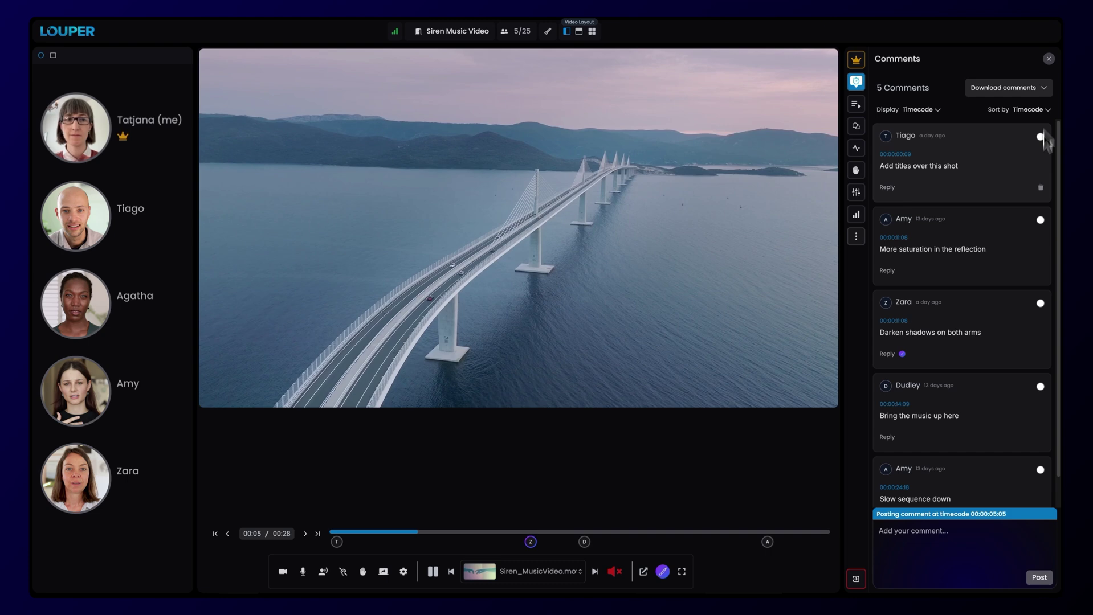
pyautogui.scroll(-1, 1022, 363)
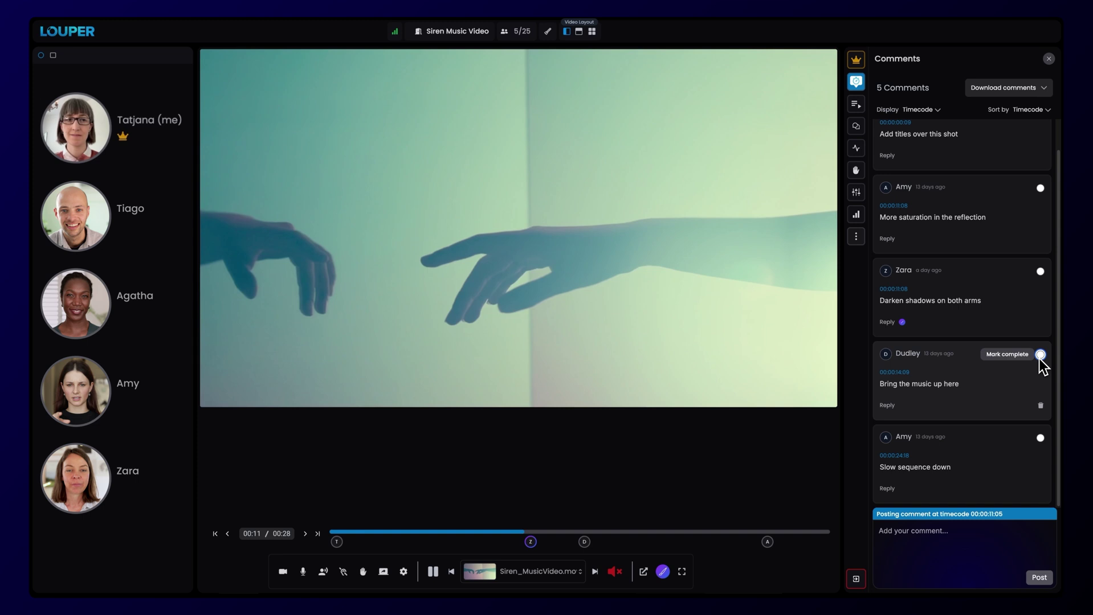
pyautogui.click(1039, 355)
# - Reply 'Add in CU' to 'Slow sequence down', then switch playback to another Siren clip
pyautogui.click(887, 489)
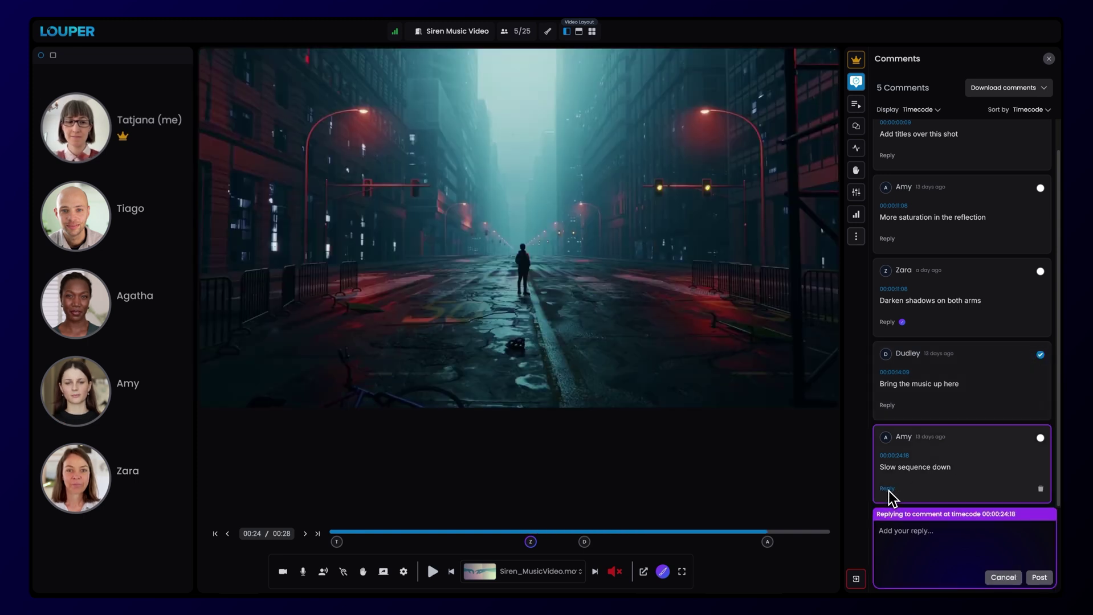
pyautogui.write('Add in CU')
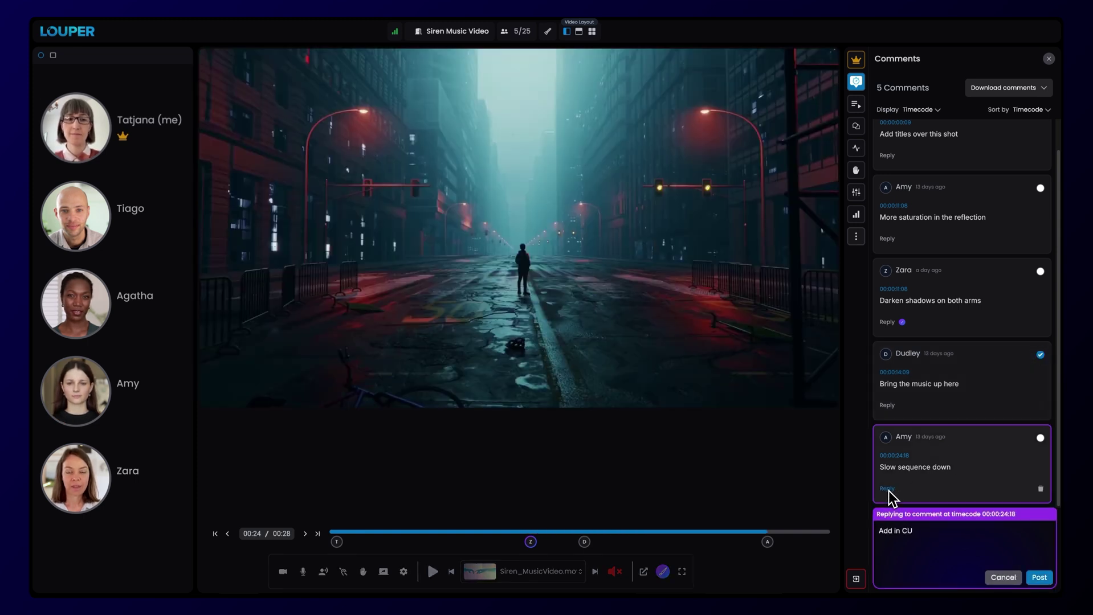
pyautogui.press('Return')
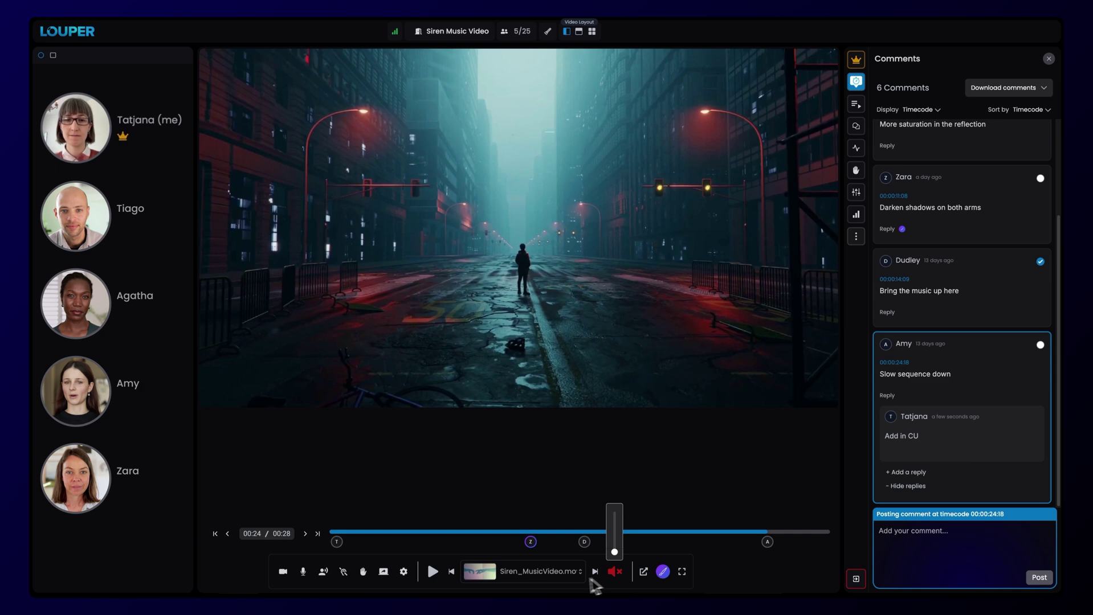
pyautogui.click(559, 578)
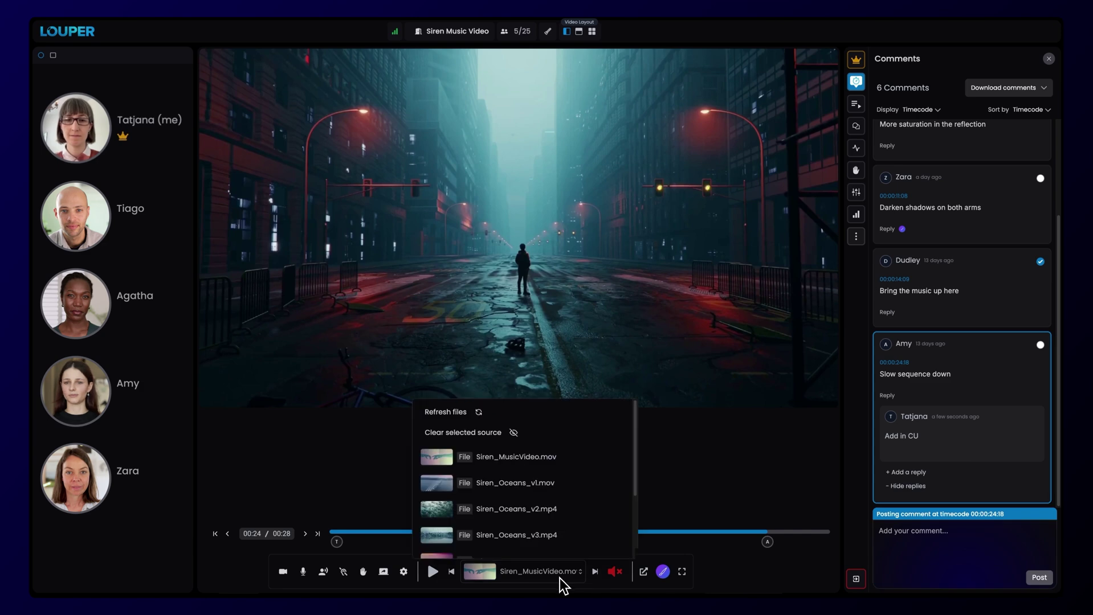
pyautogui.click(556, 484)
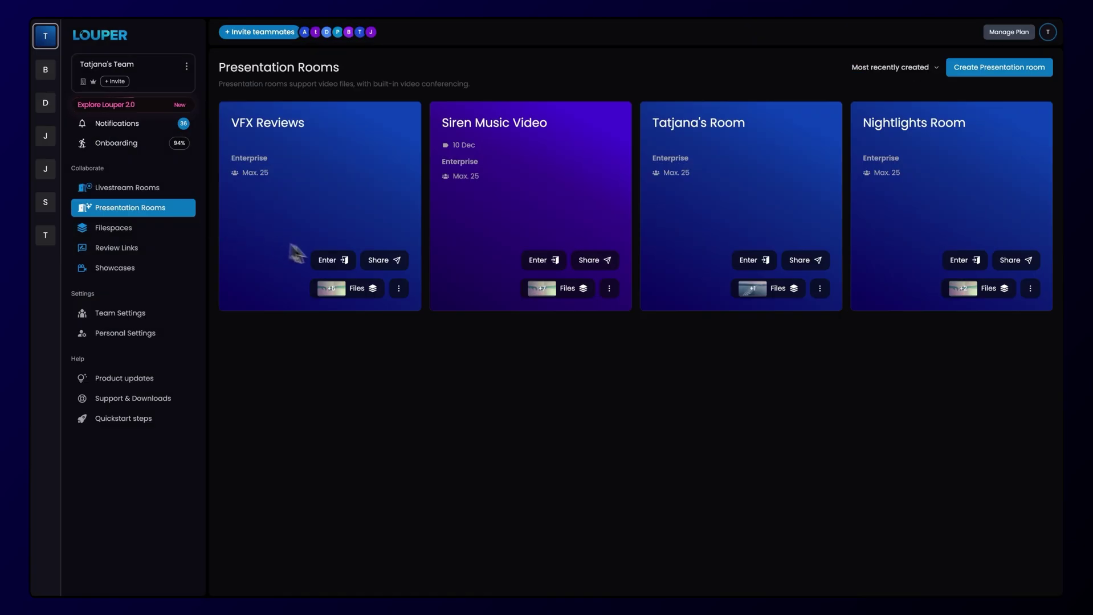
# - Add Falling_For_Her_Music_Video.mp4 from Music Video Showreel to VFX Reviews, move it up, then open sharing
pyautogui.click(398, 289)
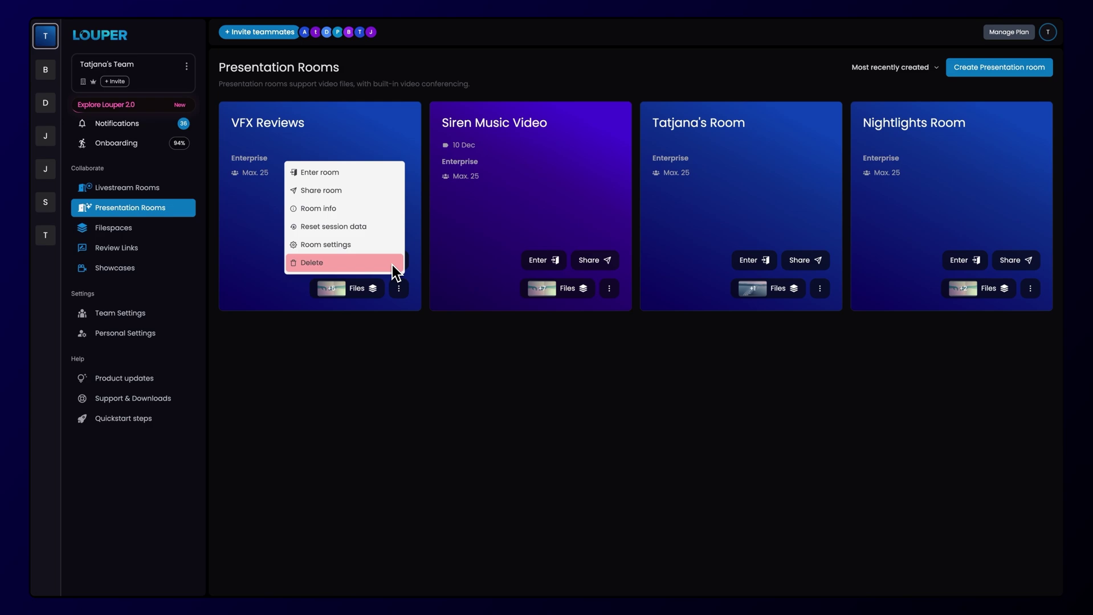
pyautogui.click(356, 289)
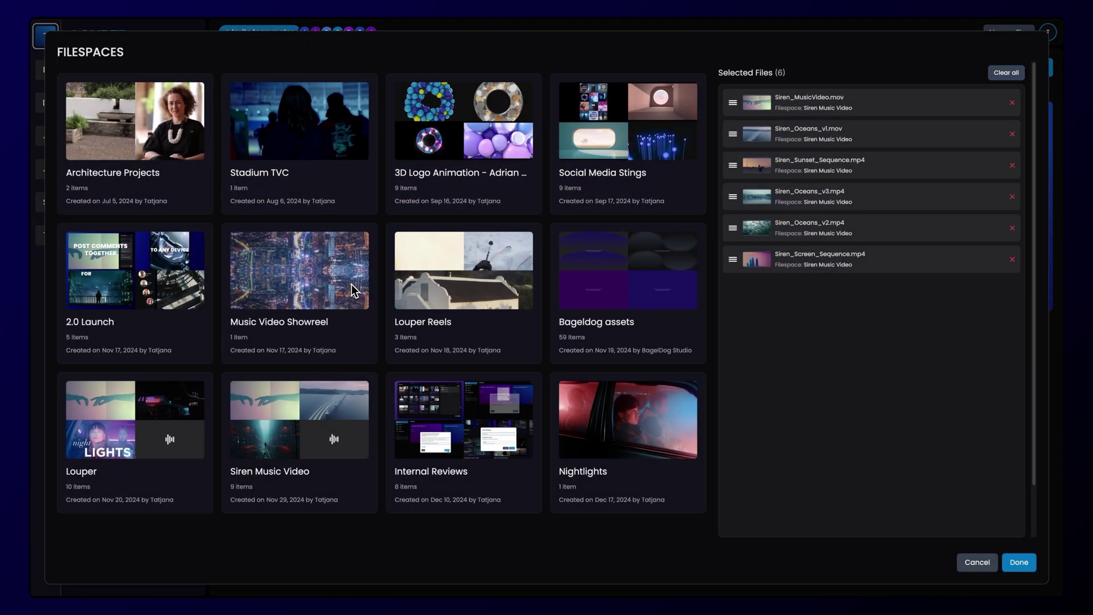
pyautogui.click(351, 285)
pyautogui.click(204, 110)
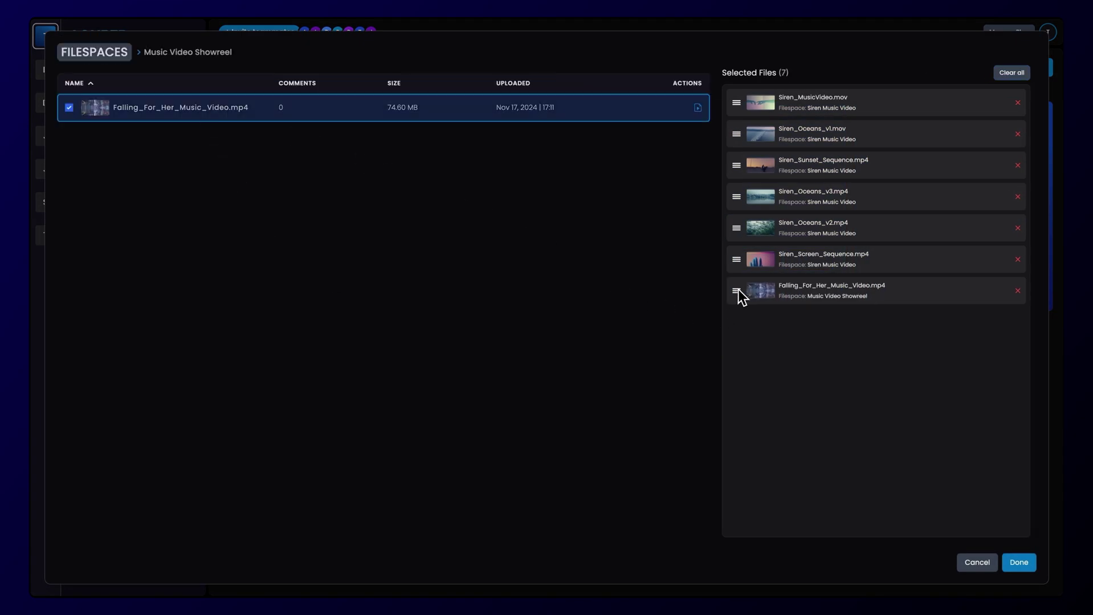
pyautogui.moveTo(740, 294); pyautogui.dragTo(735, 256)
pyautogui.click(1019, 562)
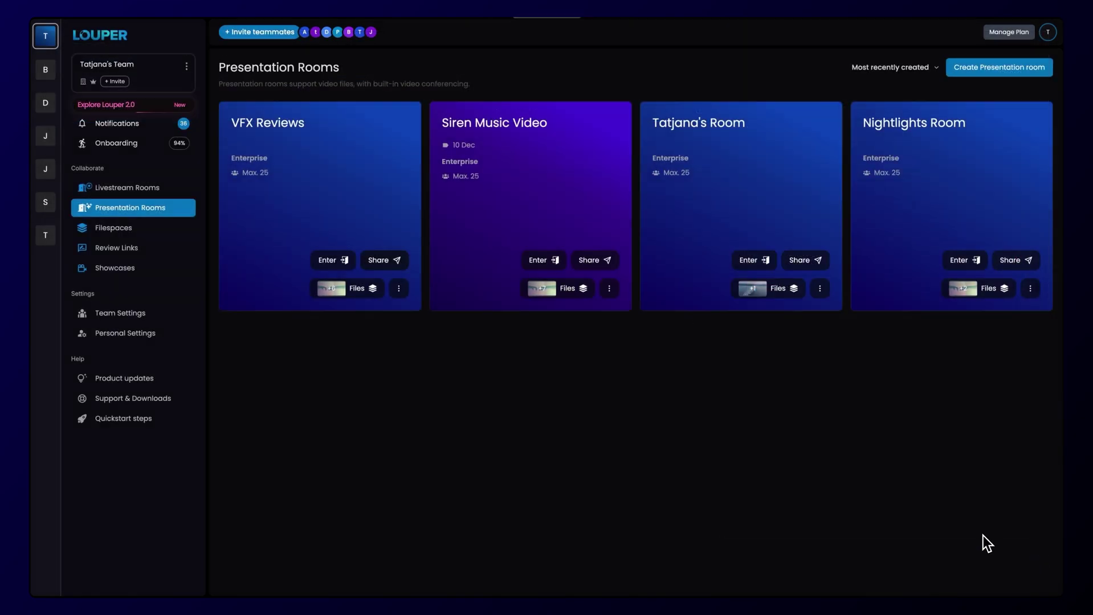
pyautogui.click(393, 264)
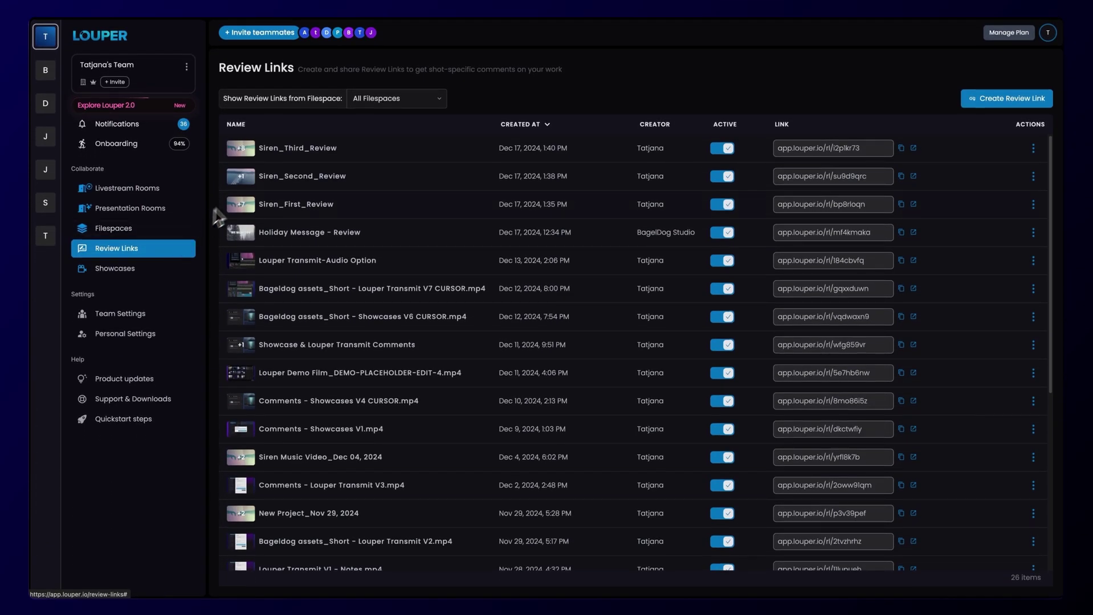
# - On Siren_Oceans_v1.mov in Siren_Third_Review, post 'Title goes here' with a blue line across the water
pyautogui.click(300, 154)
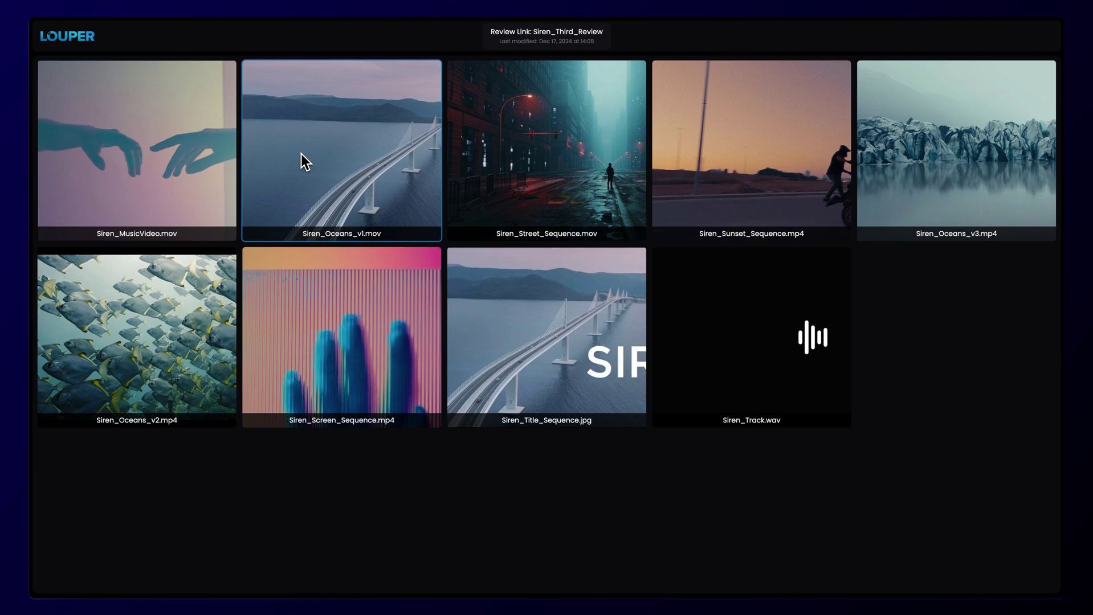
pyautogui.click(301, 154)
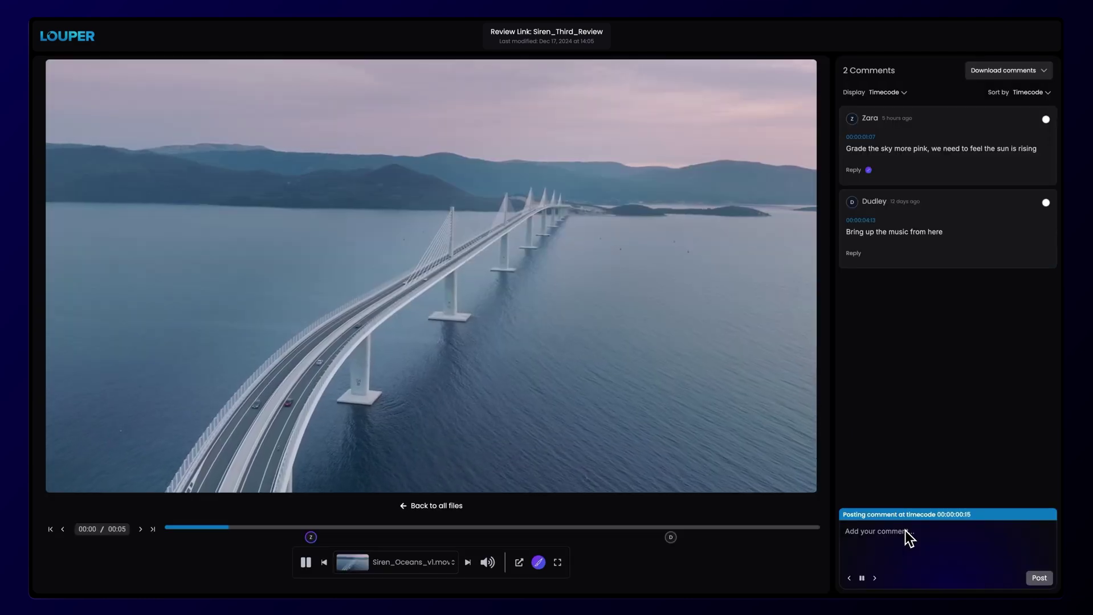
pyautogui.click(905, 530)
pyautogui.write('Title go')
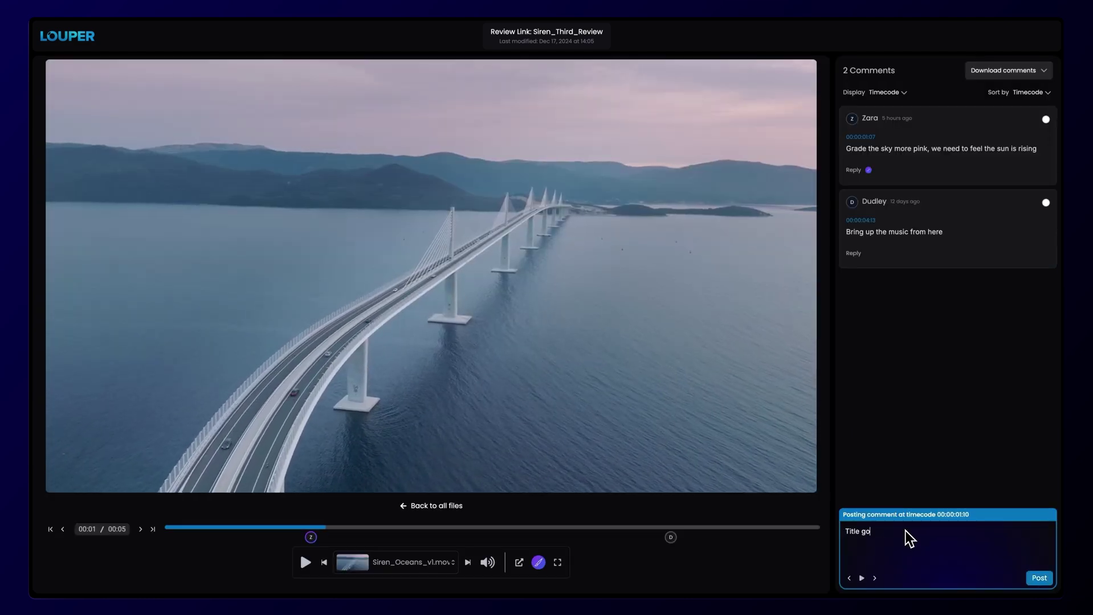
pyautogui.write('es here')
pyautogui.click(539, 563)
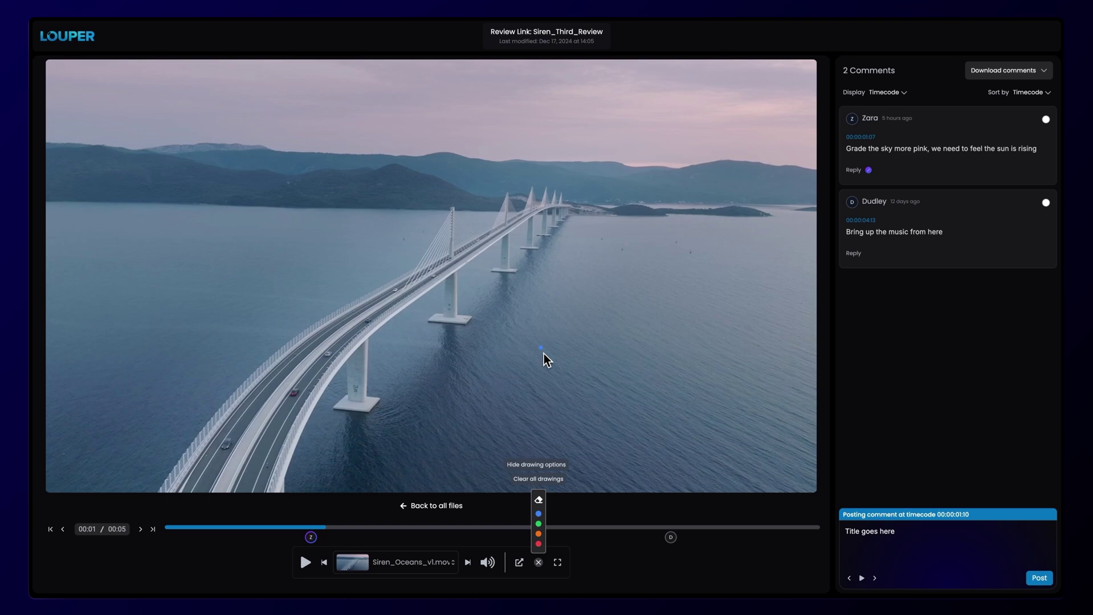
pyautogui.moveTo(574, 428); pyautogui.dragTo(784, 432)
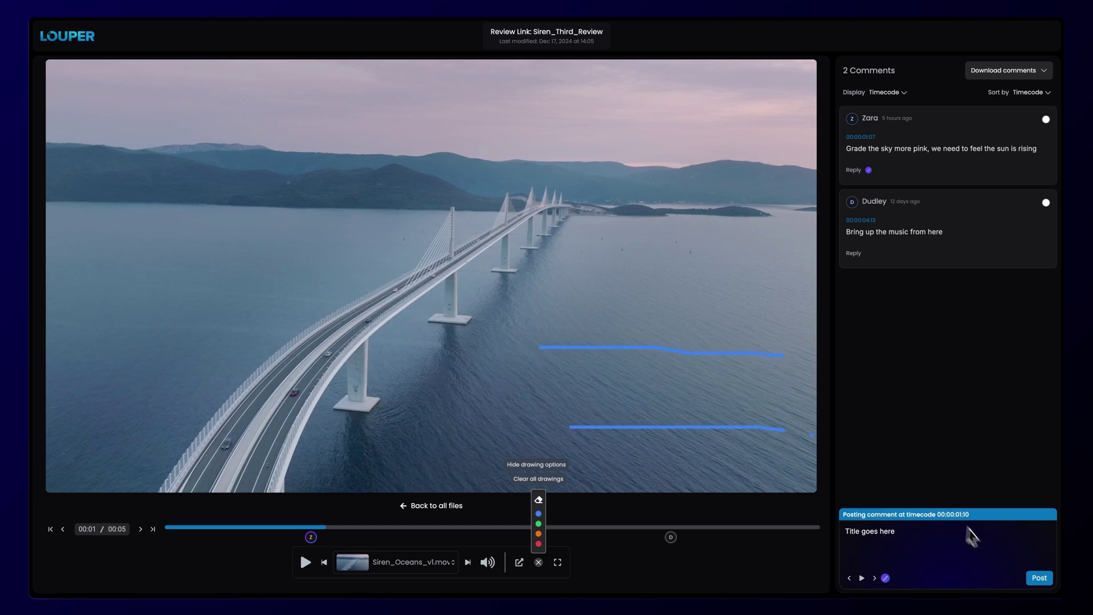
pyautogui.click(1036, 579)
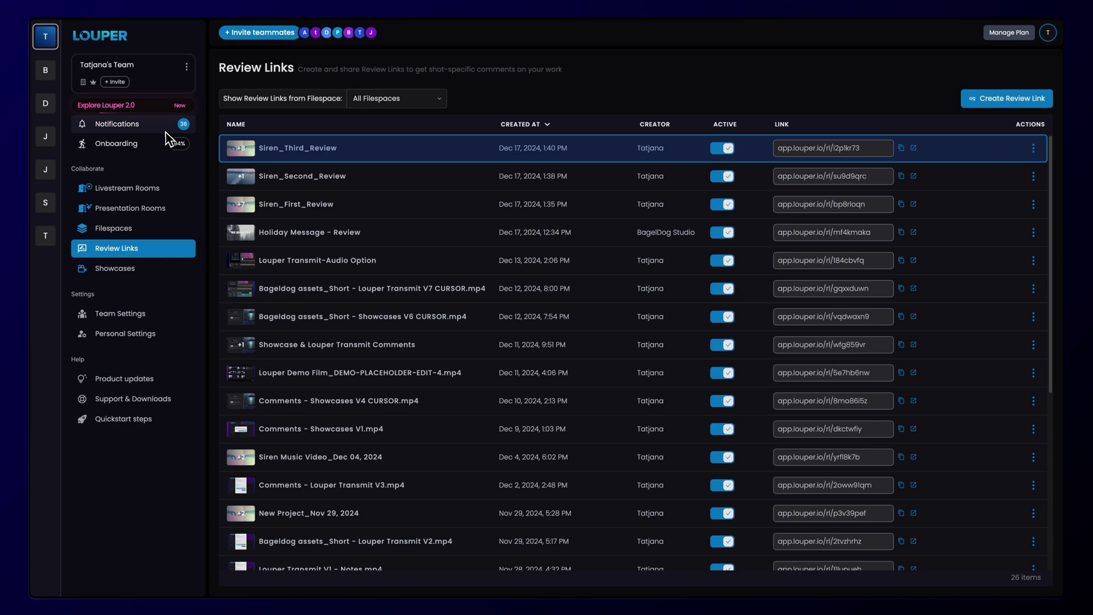
# - Open Siren_MusicVideo.mov from a comment notification and export its comments as plain text
pyautogui.click(165, 131)
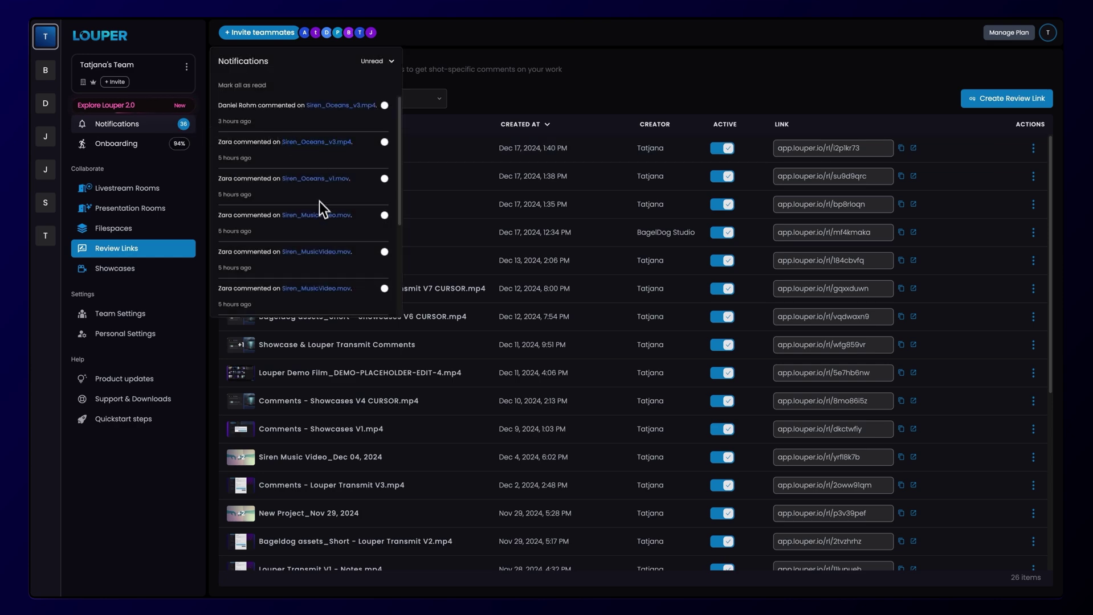
pyautogui.click(319, 215)
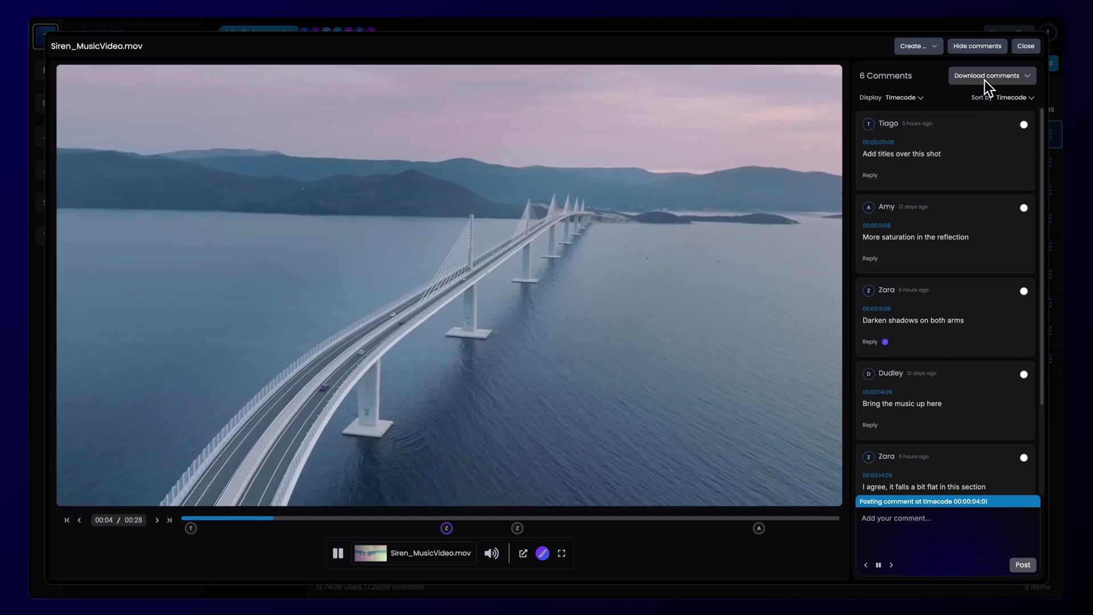
pyautogui.click(985, 79)
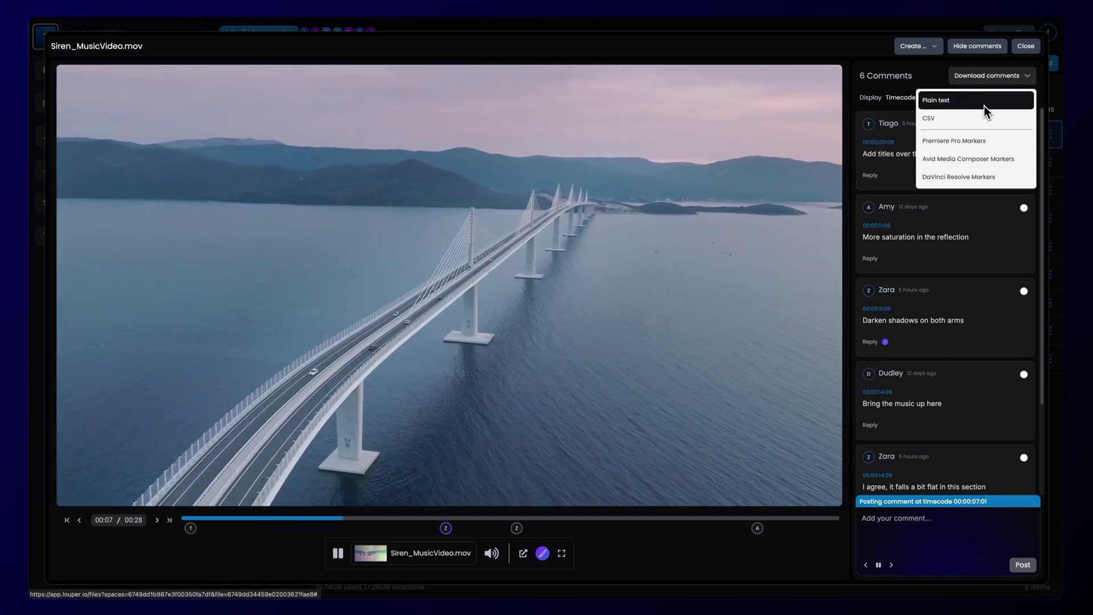
pyautogui.click(984, 106)
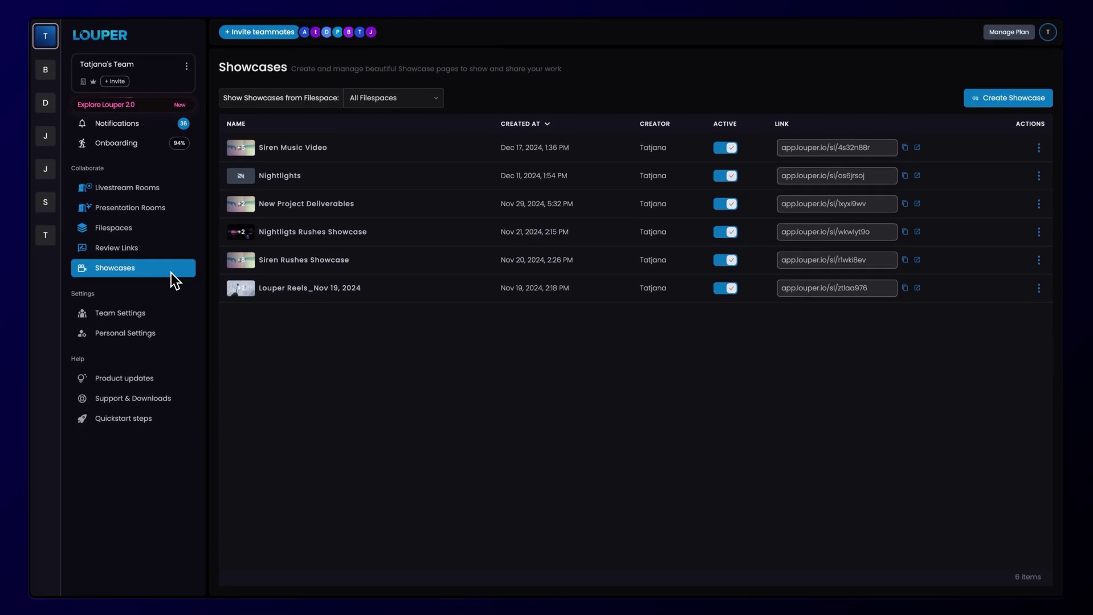
# - In the Siren Music Video showcase, download Siren_MusicVideo, then download all files
pyautogui.click(286, 149)
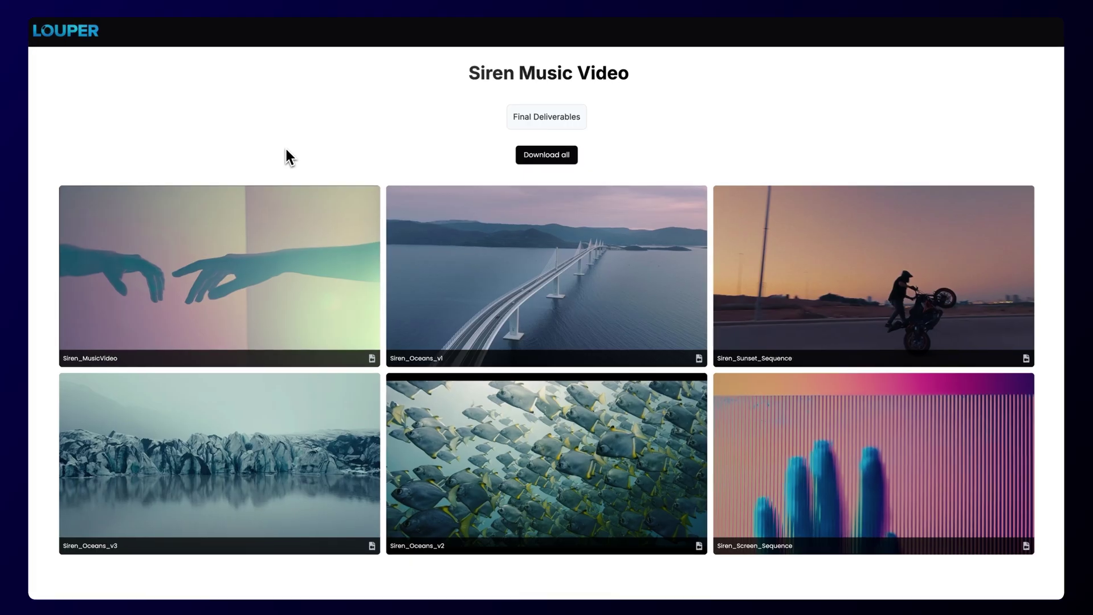
pyautogui.click(330, 256)
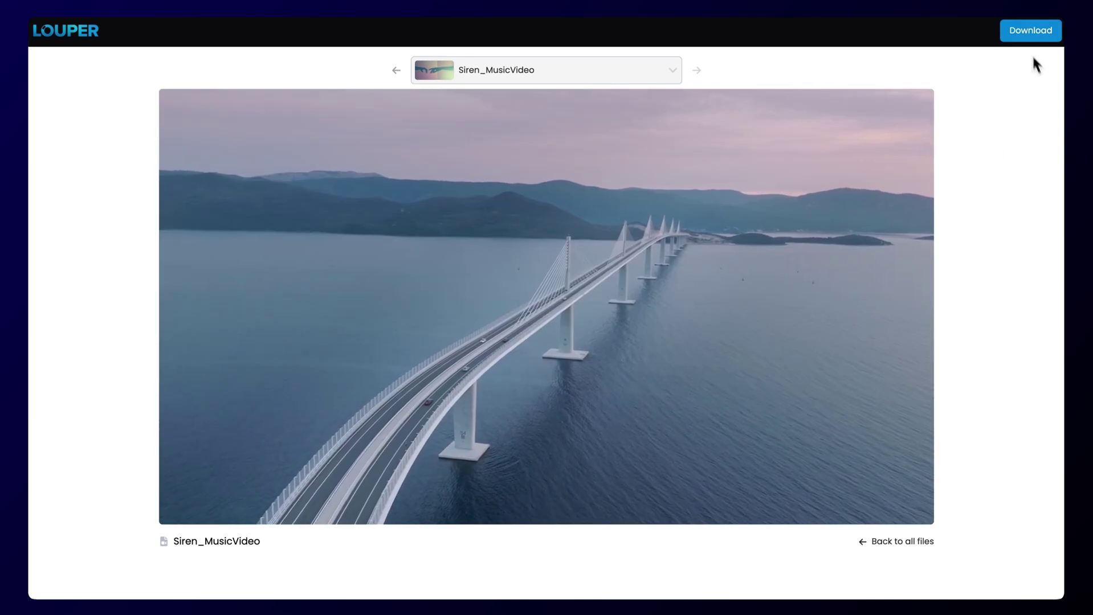
pyautogui.click(1036, 38)
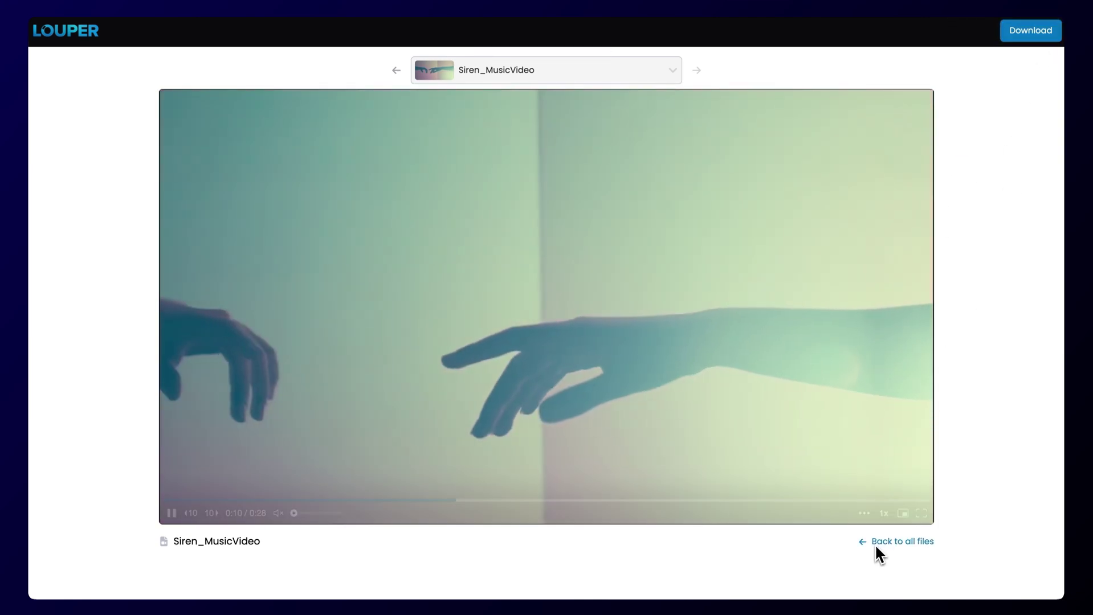
pyautogui.click(874, 544)
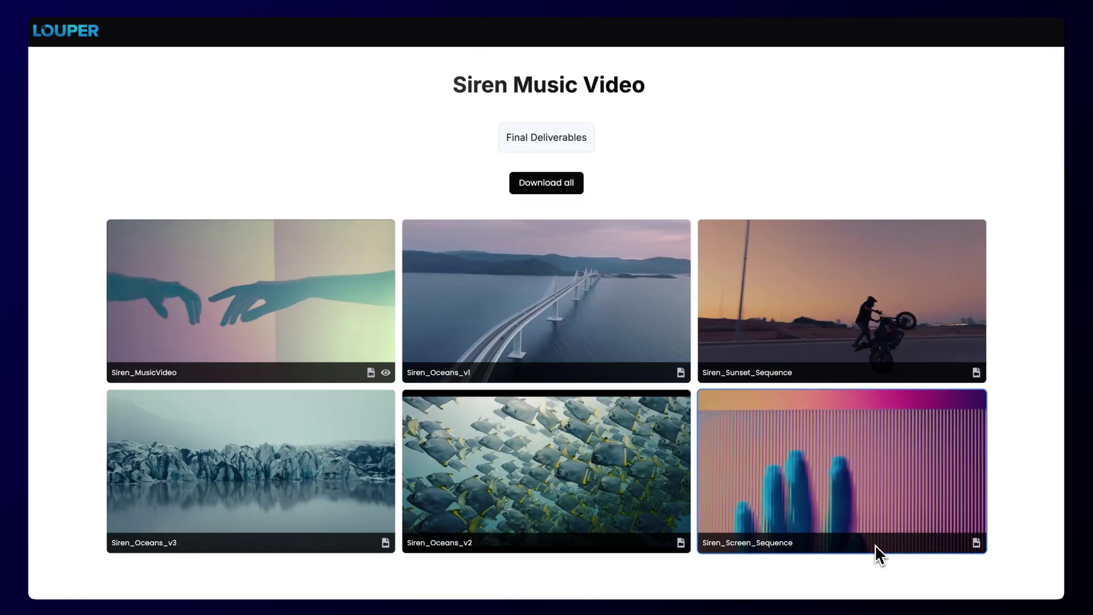
pyautogui.click(564, 191)
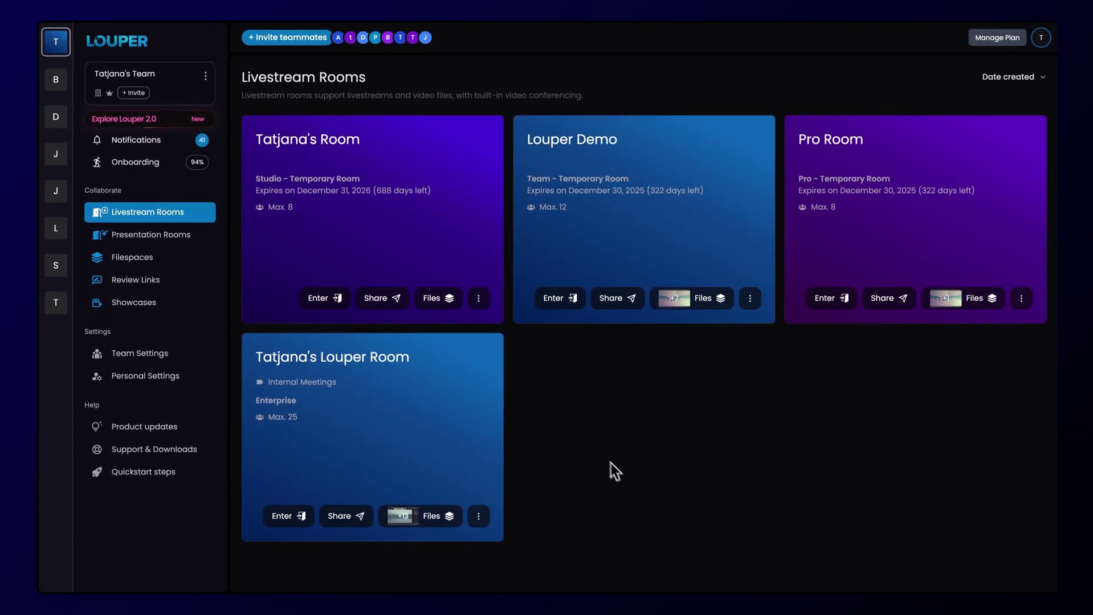
# - Set the first livestream room's access to Private for selected teammates and enable the Lobby waiting room
pyautogui.click(483, 300)
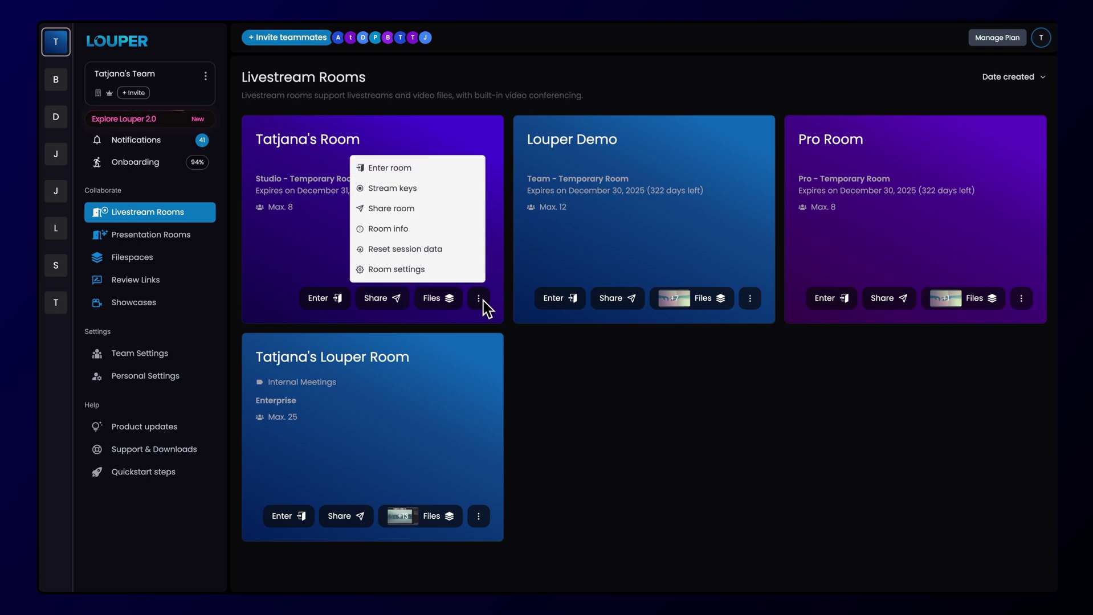
pyautogui.click(469, 274)
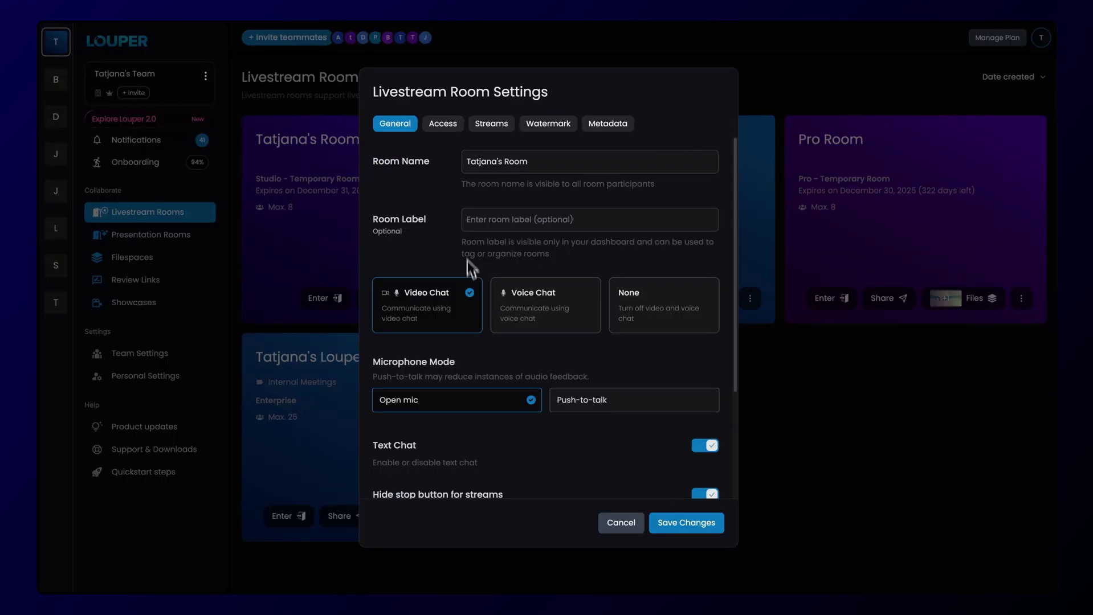
pyautogui.click(452, 129)
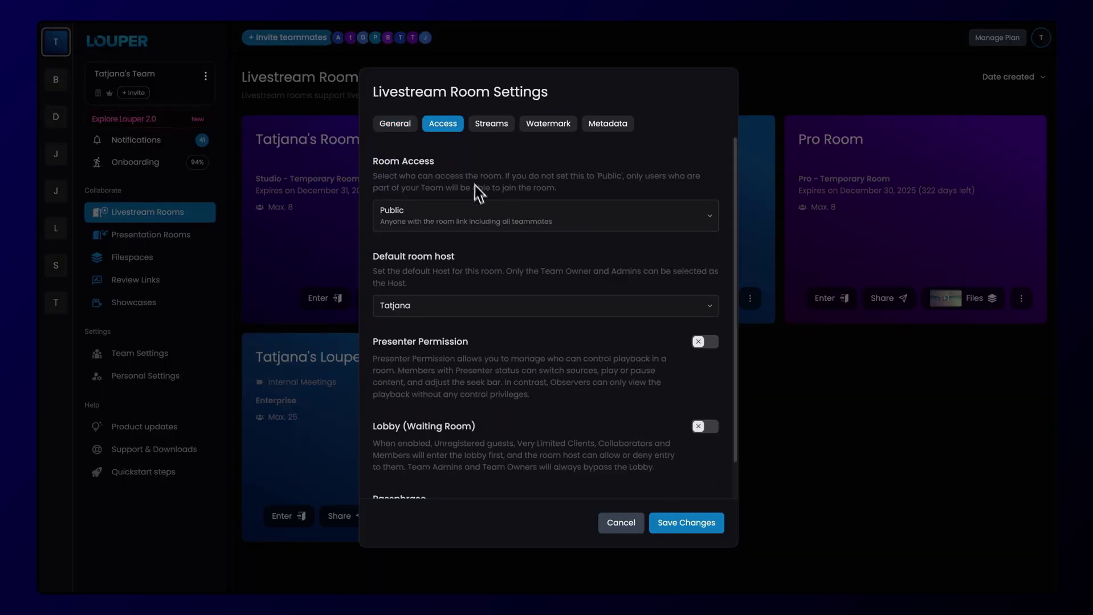
pyautogui.click(485, 217)
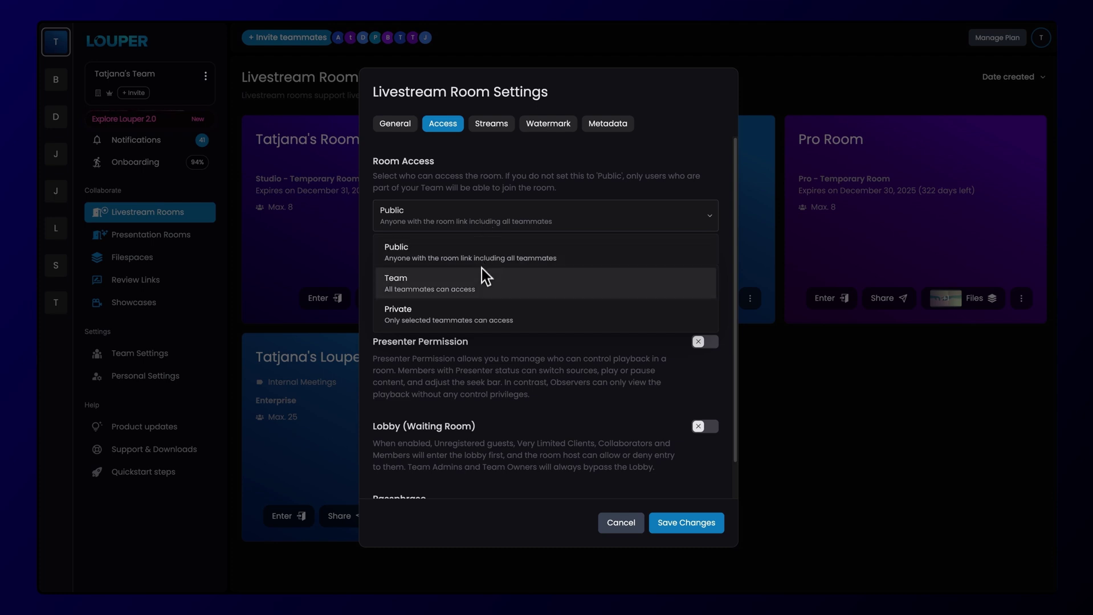
pyautogui.click(479, 311)
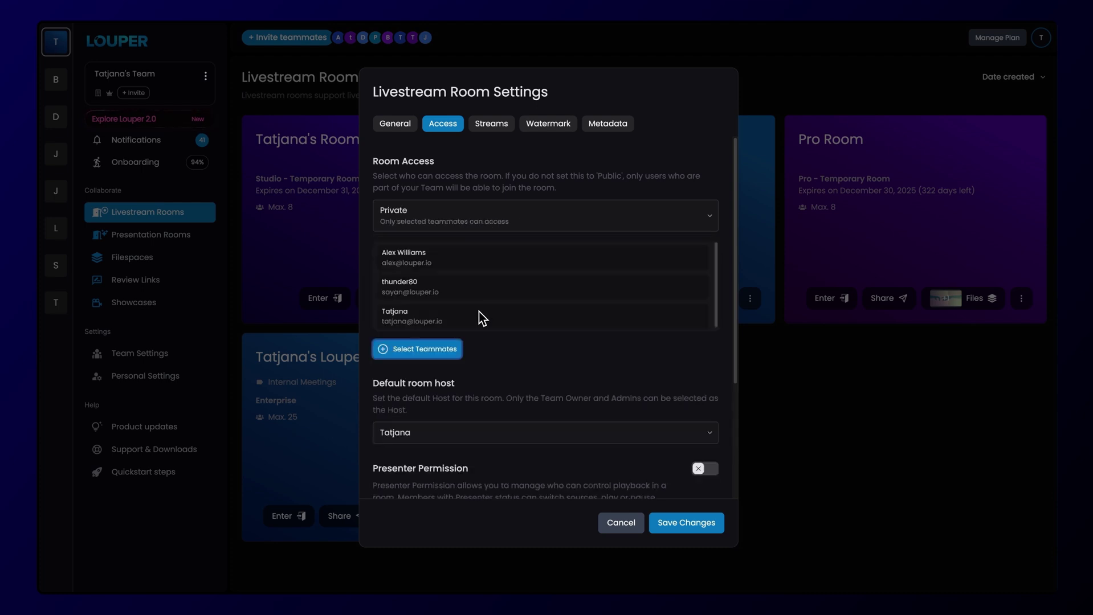
pyautogui.scroll(-3, 482, 317)
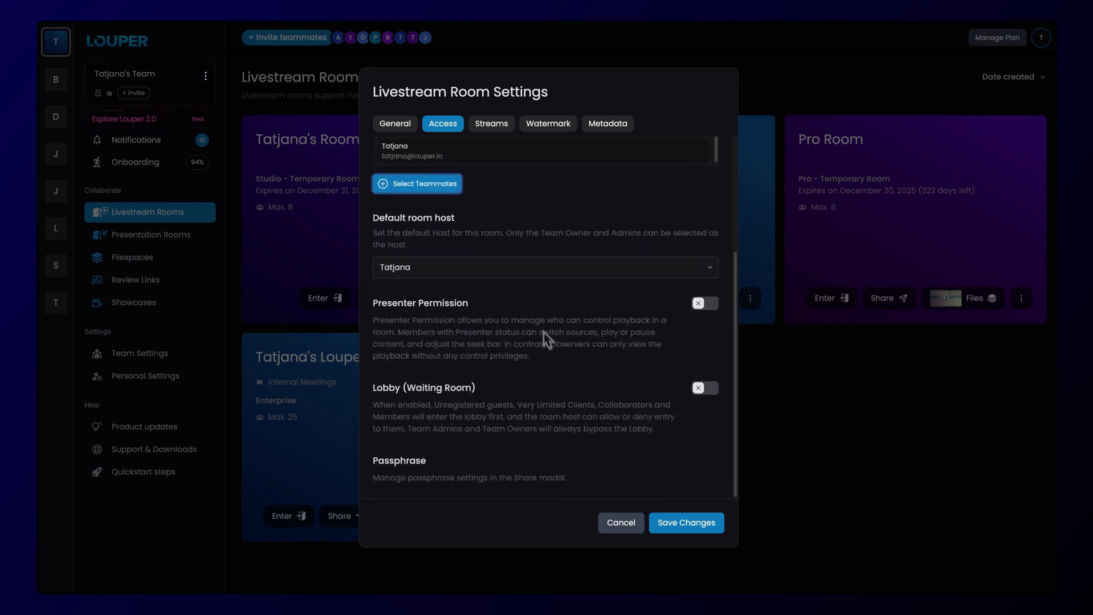
pyautogui.click(706, 389)
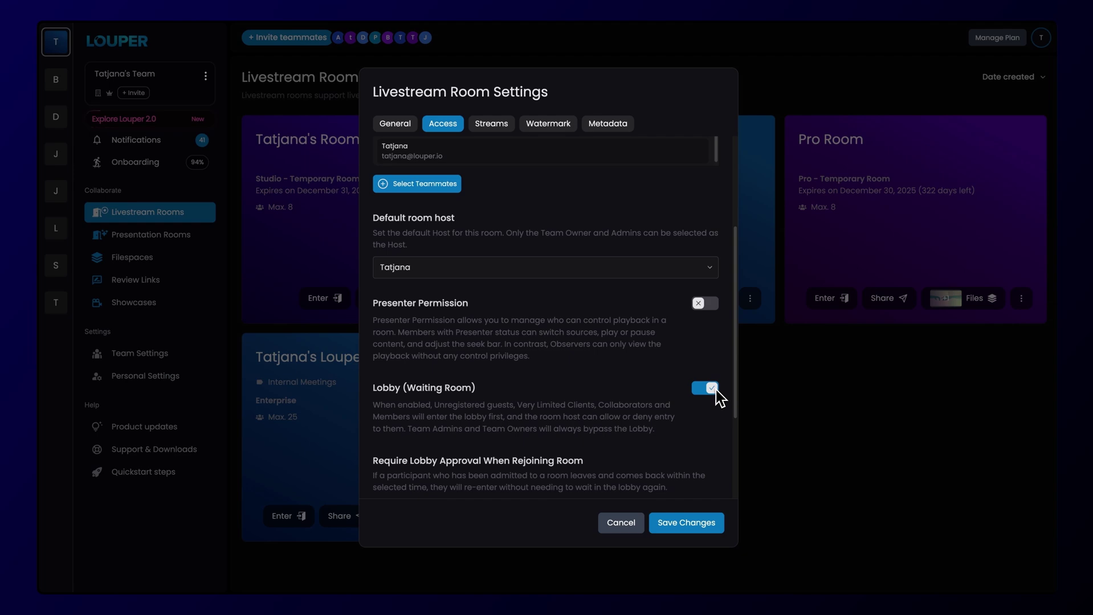
pyautogui.press('Escape')
# - Bring up the Studio room's custom sharing links
pyautogui.click(484, 302)
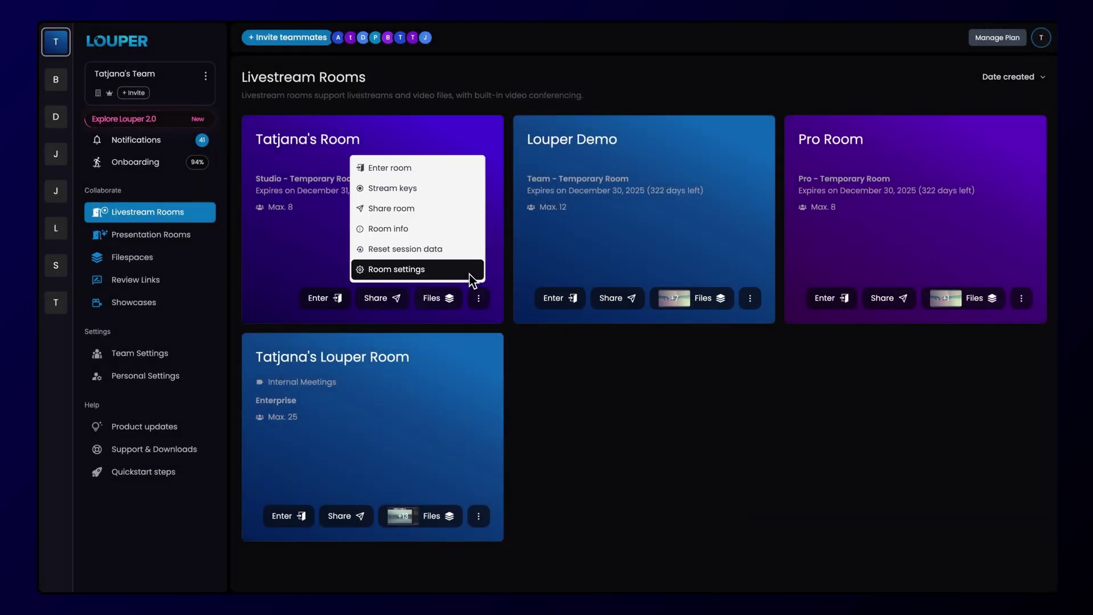
pyautogui.click(449, 207)
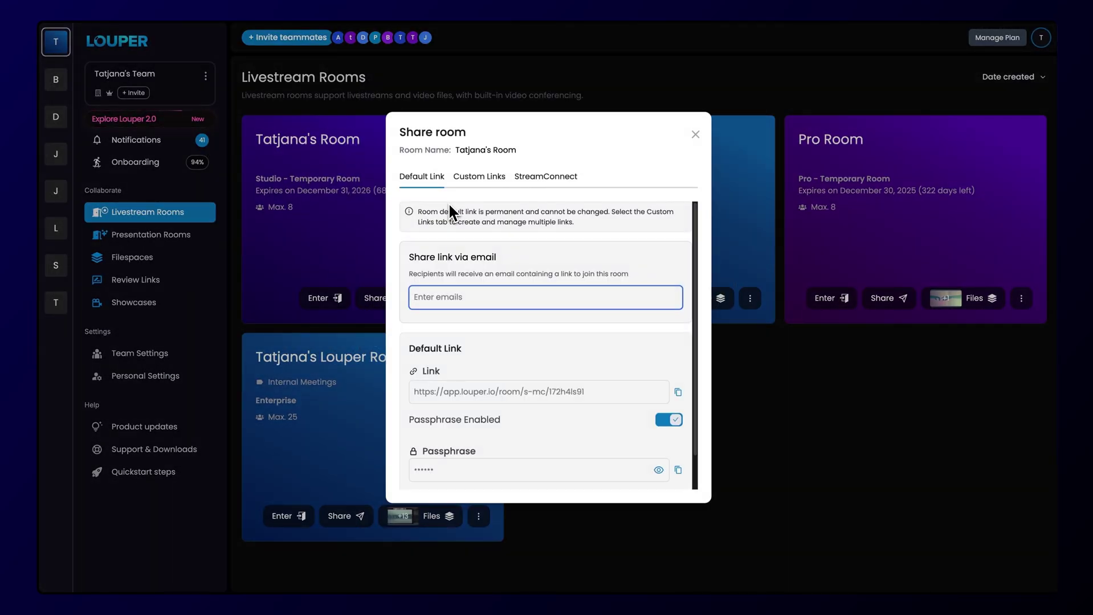
pyautogui.click(470, 178)
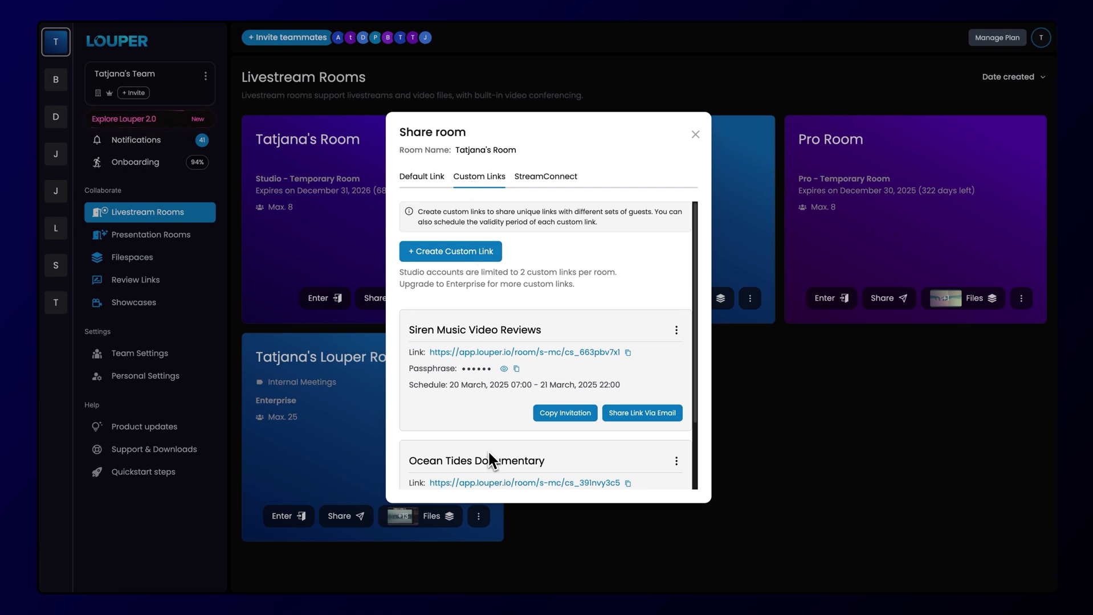
pyautogui.scroll(-3, 487, 450)
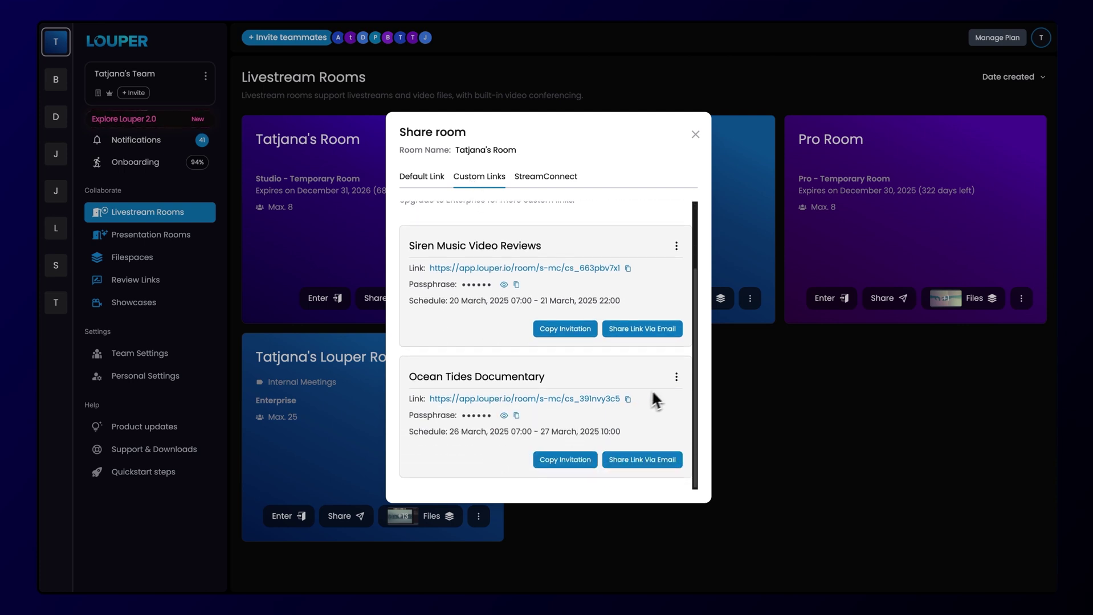
# - Set the Ocean Tides Documentary link to expire Mar 27 at 11:00, save, then delete it
pyautogui.click(676, 377)
pyautogui.click(673, 401)
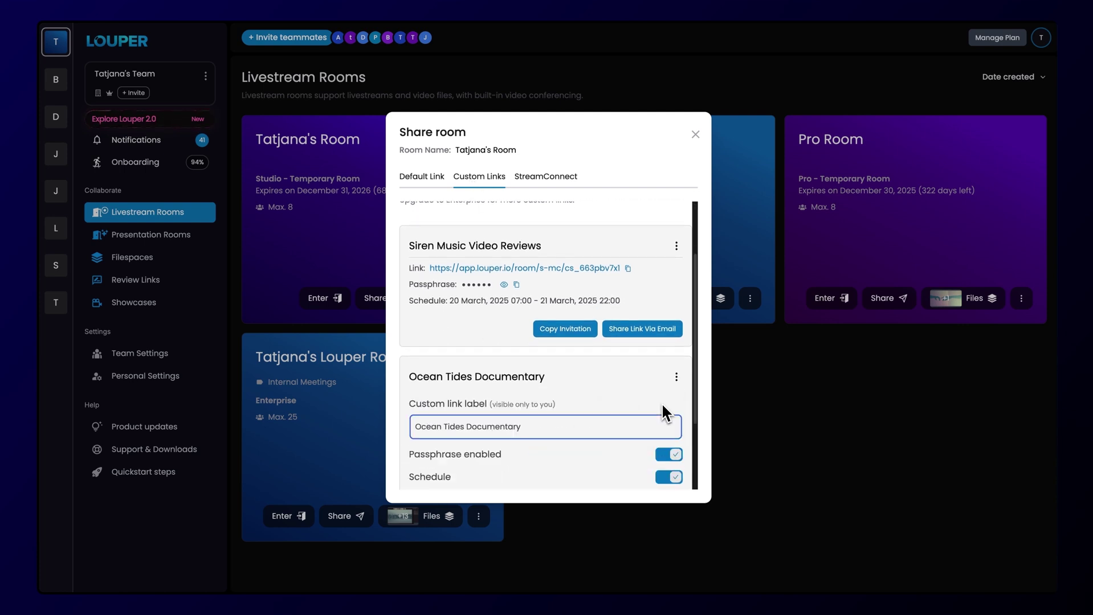
pyautogui.scroll(-2, 662, 405)
pyautogui.click(622, 425)
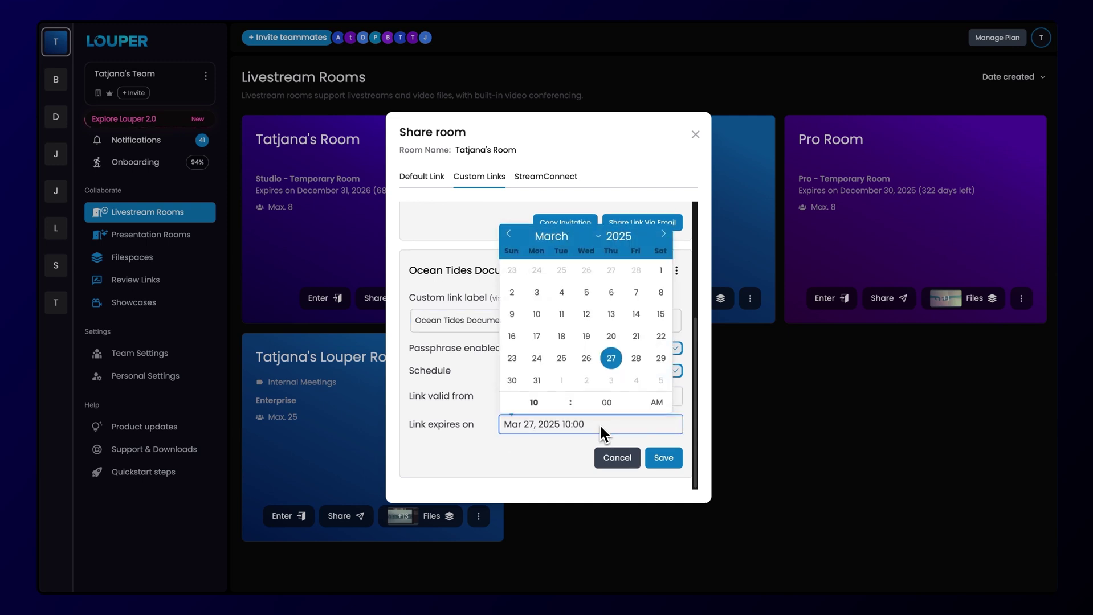
pyautogui.click(664, 457)
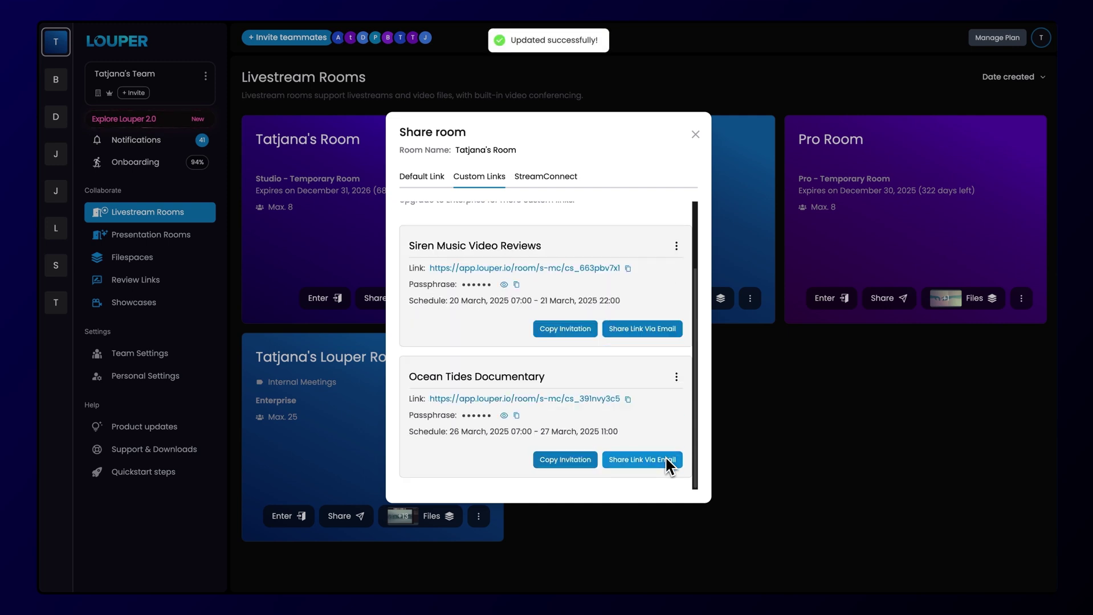
pyautogui.click(676, 377)
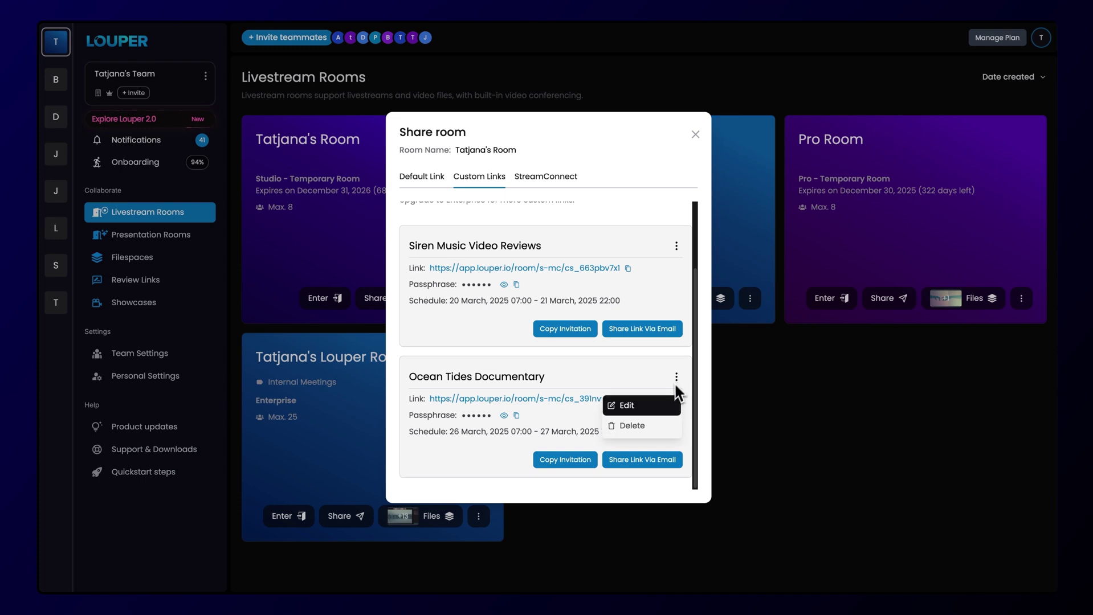
pyautogui.click(664, 425)
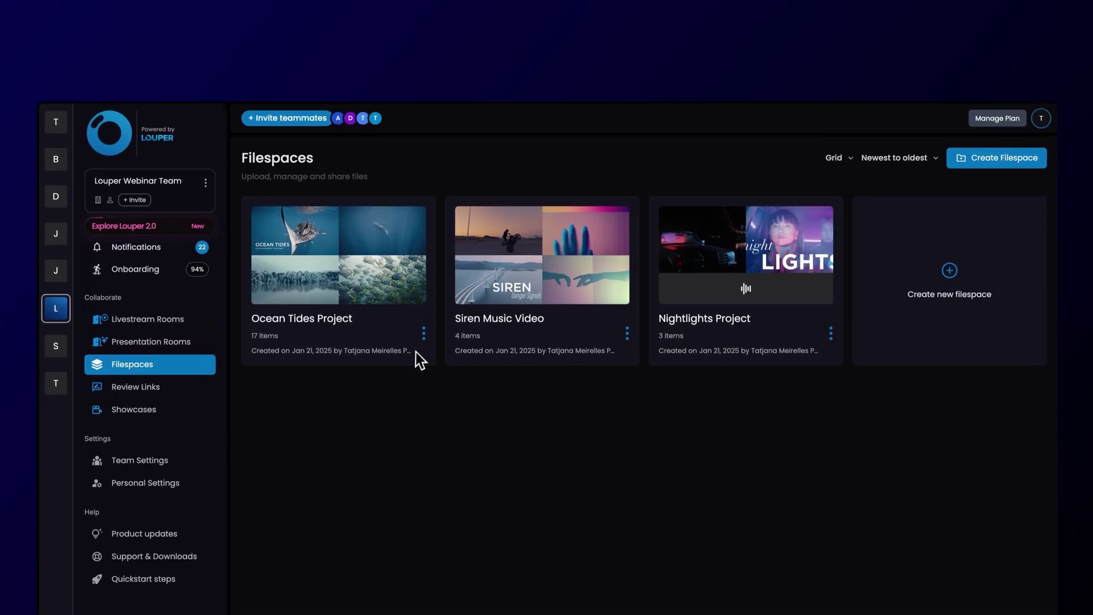
# - Remove the second admin from Ocean Tides Project's selected teammates and update its access
pyautogui.click(424, 253)
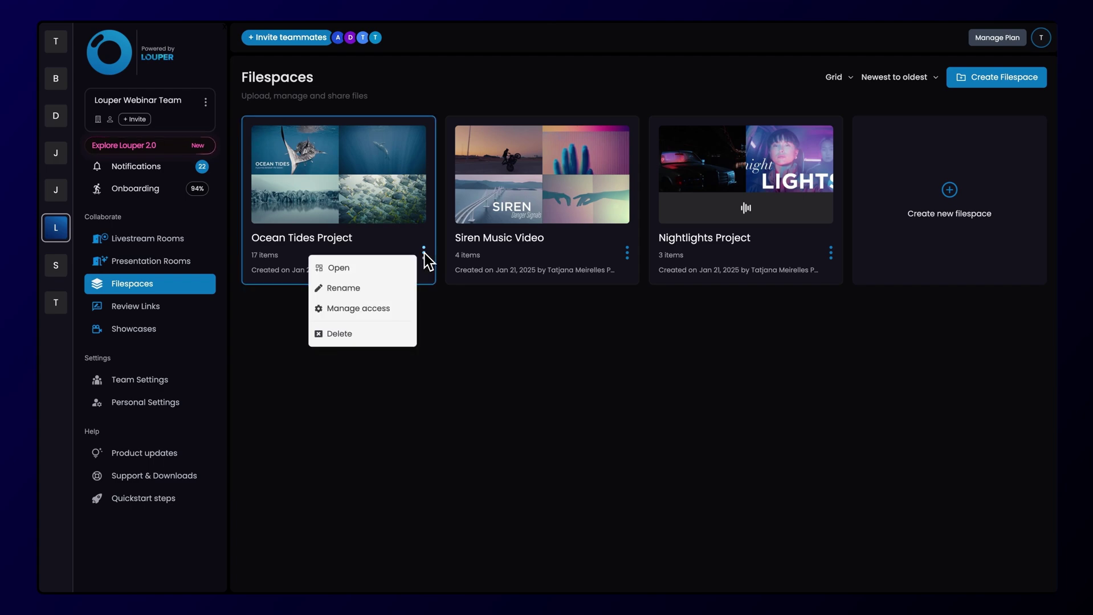
pyautogui.click(403, 308)
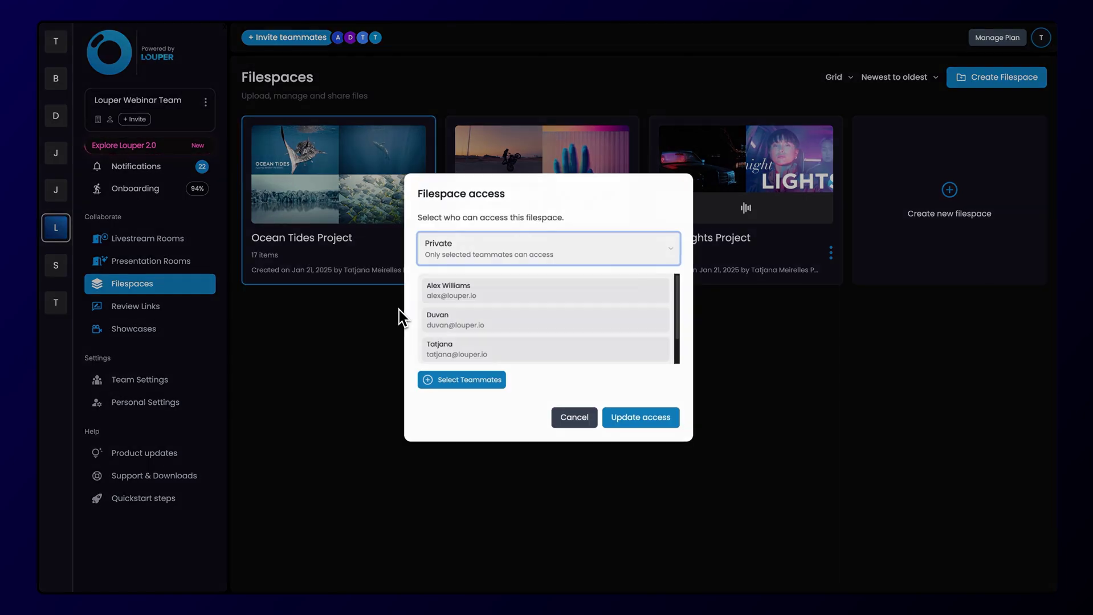
pyautogui.click(480, 377)
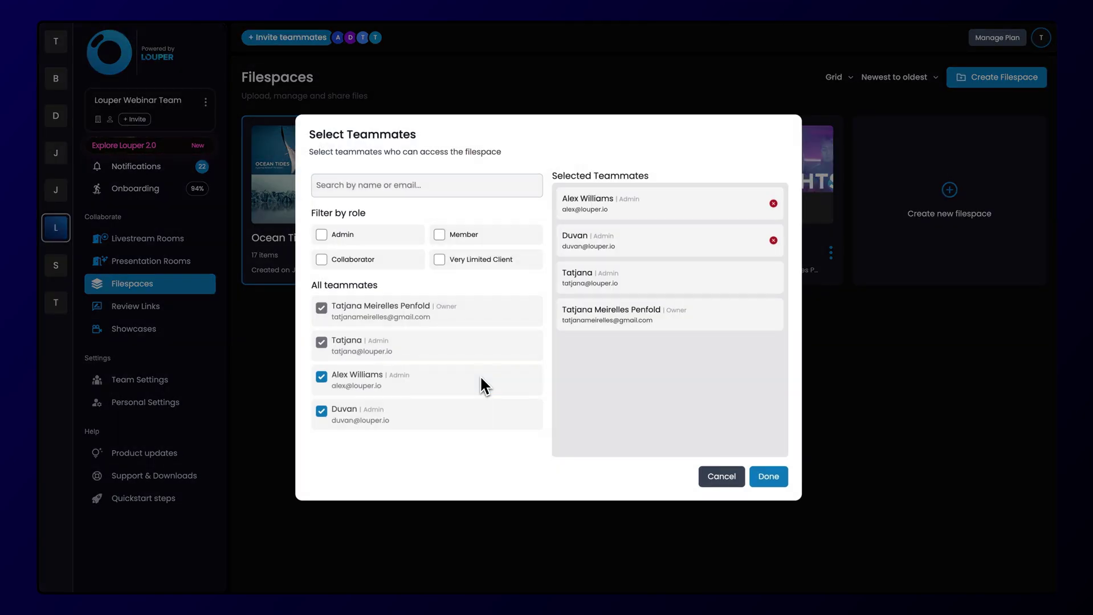
pyautogui.click(774, 241)
pyautogui.click(767, 476)
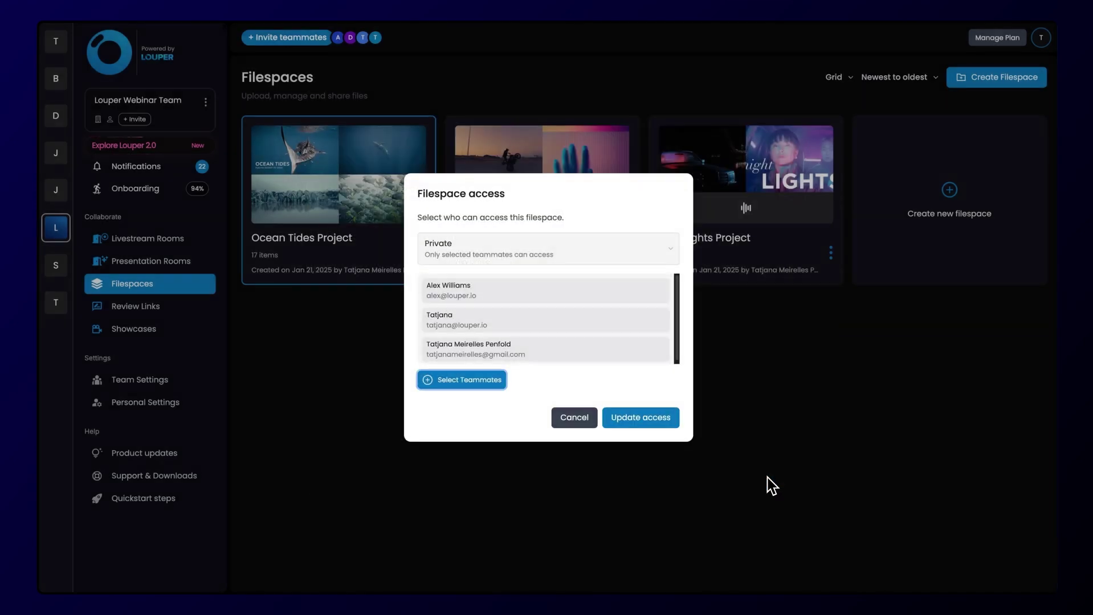
pyautogui.click(641, 420)
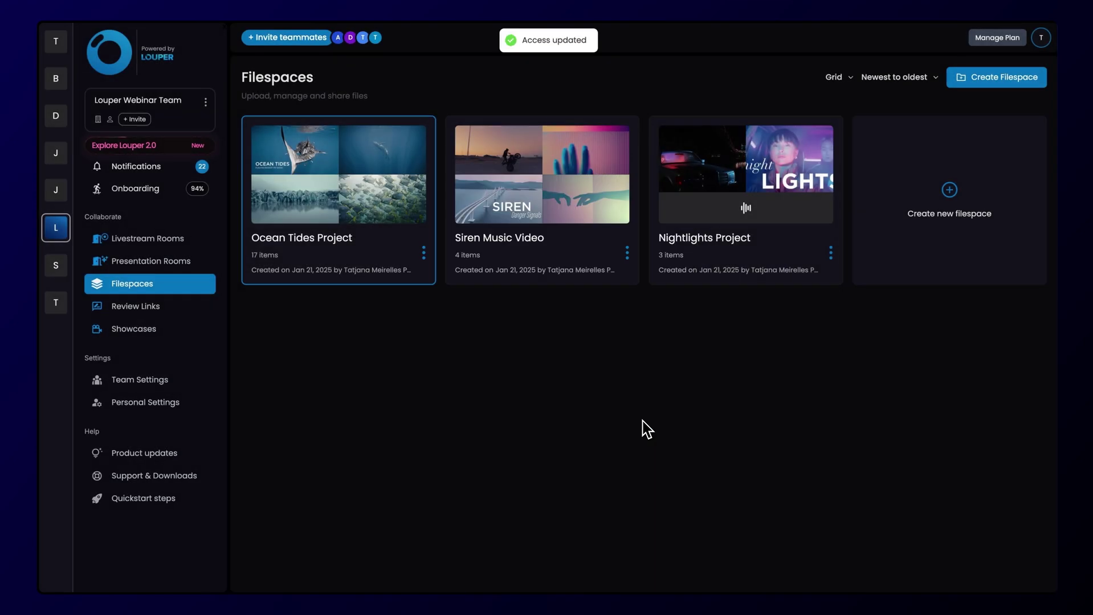
# - In Team Settings' Teammates list, change the first admin to Collaborator and the second to Member
pyautogui.click(183, 389)
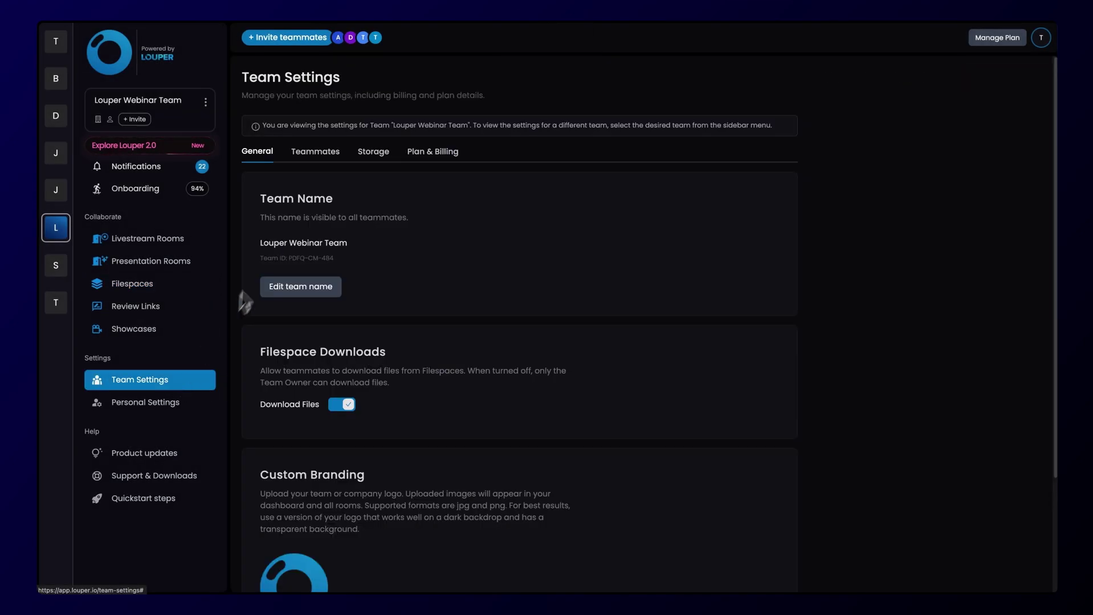
pyautogui.click(319, 159)
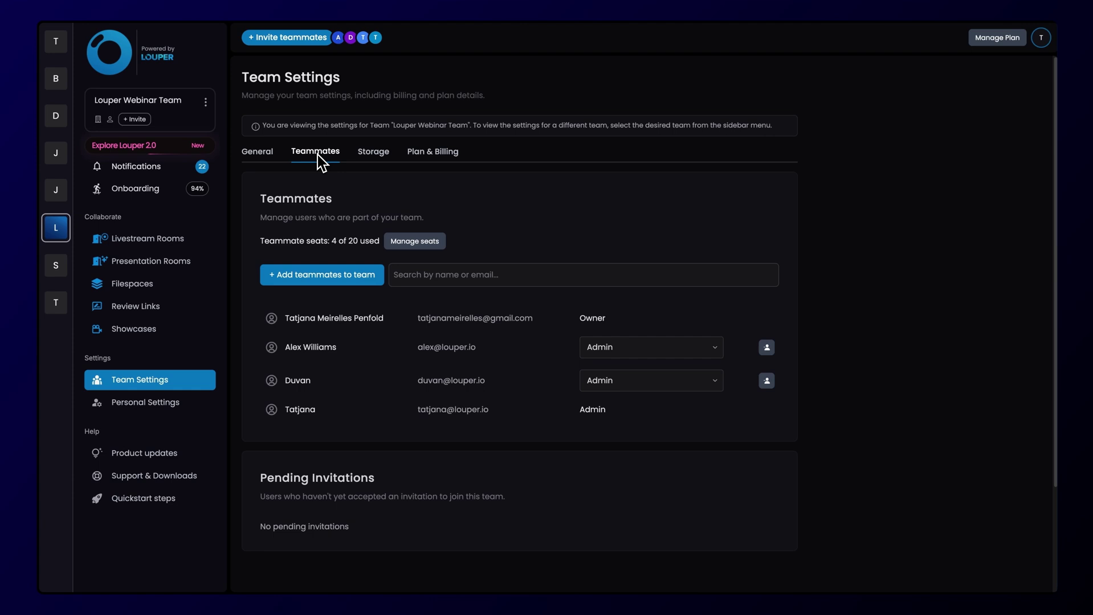
pyautogui.click(629, 350)
pyautogui.click(631, 454)
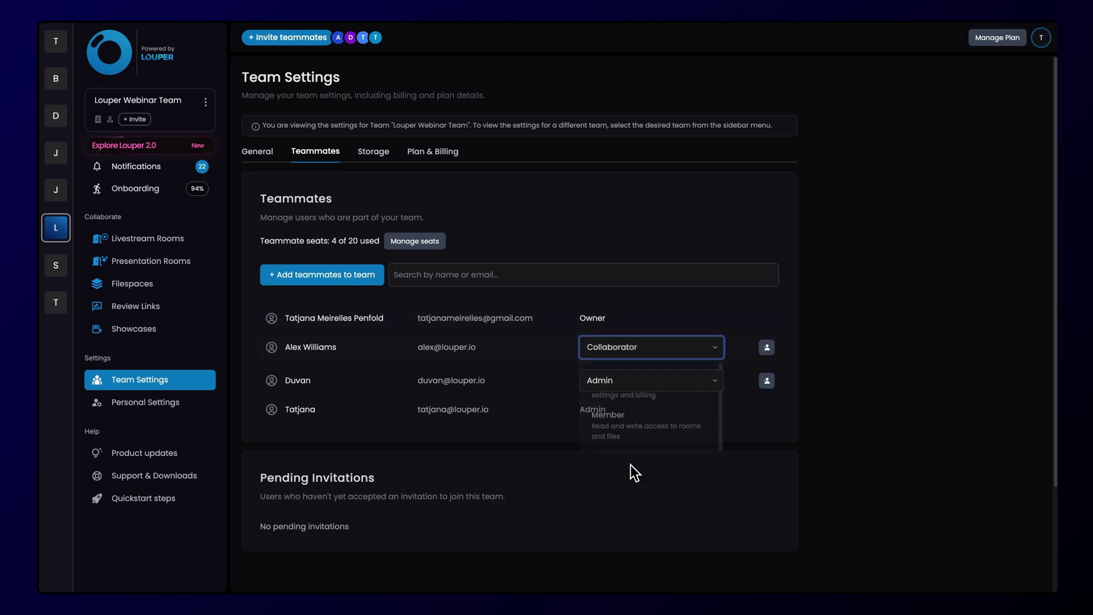
pyautogui.click(627, 380)
pyautogui.click(627, 449)
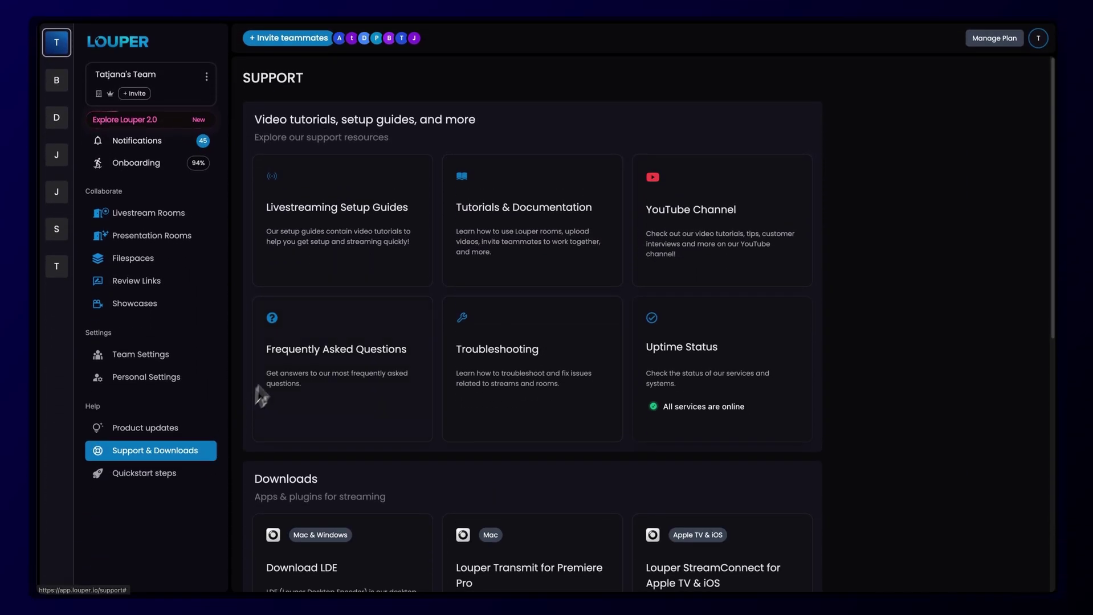
# - View the Premiere Pro Louper Transmit setup guide, play its video, then start a support chat
pyautogui.click(363, 276)
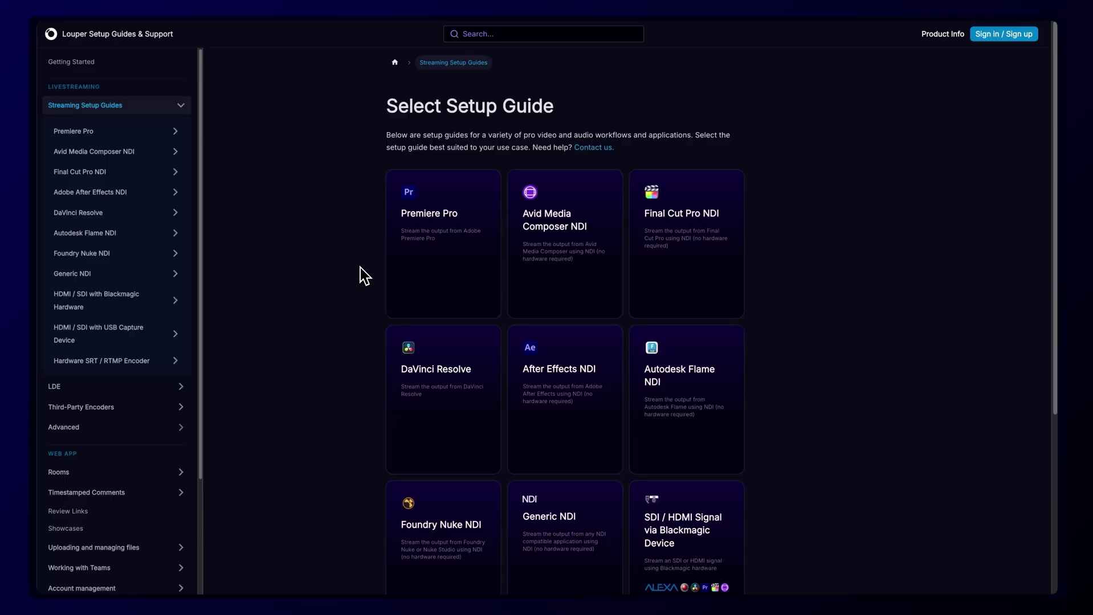
pyautogui.click(434, 270)
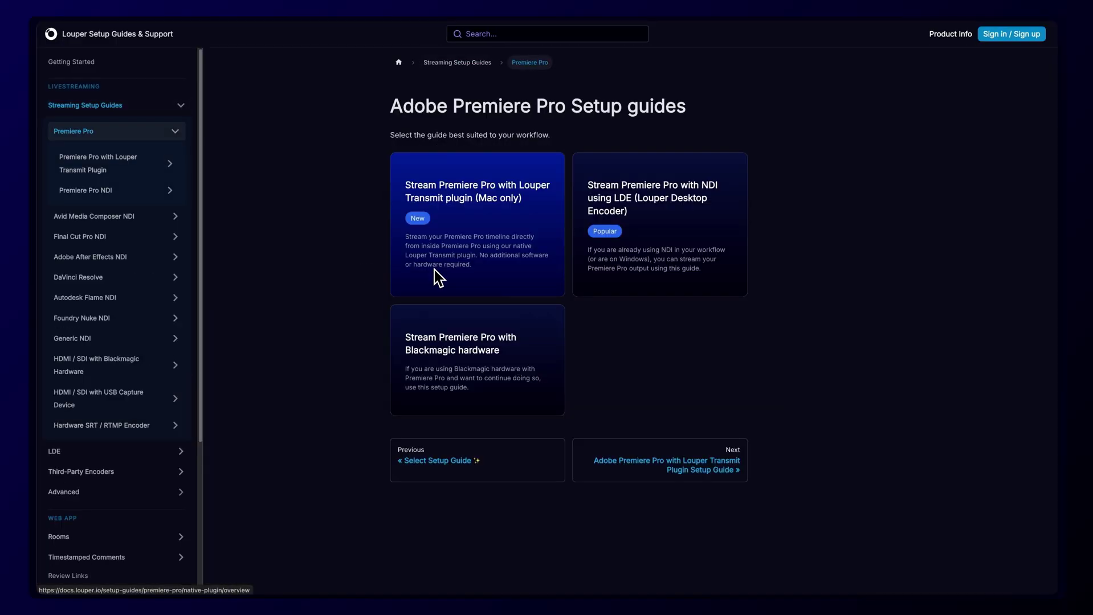
pyautogui.click(437, 278)
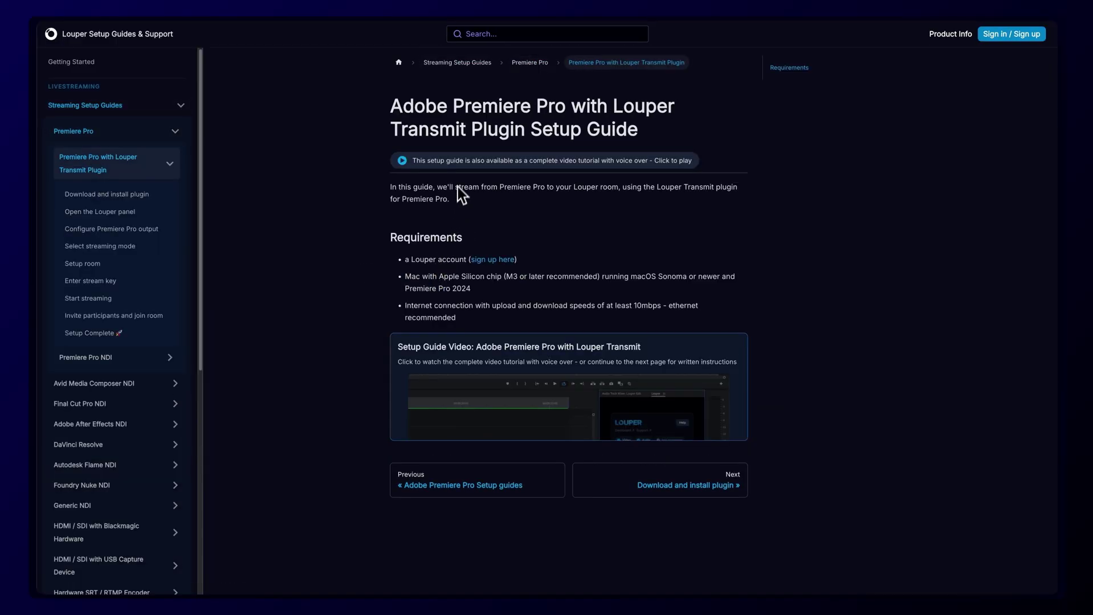
pyautogui.click(459, 162)
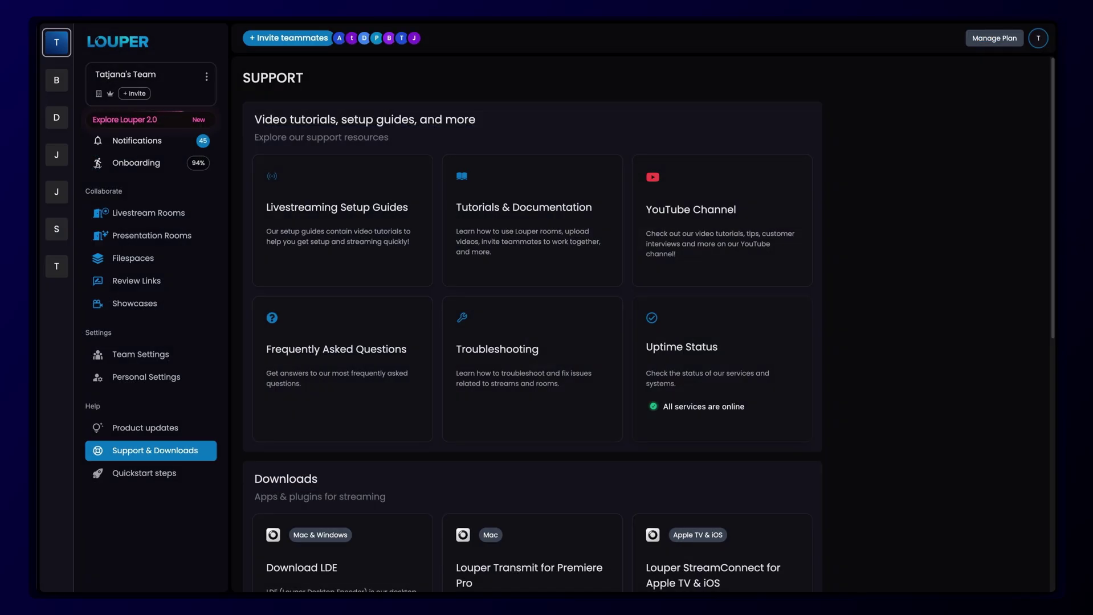
pyautogui.scroll(-8, 520, 490)
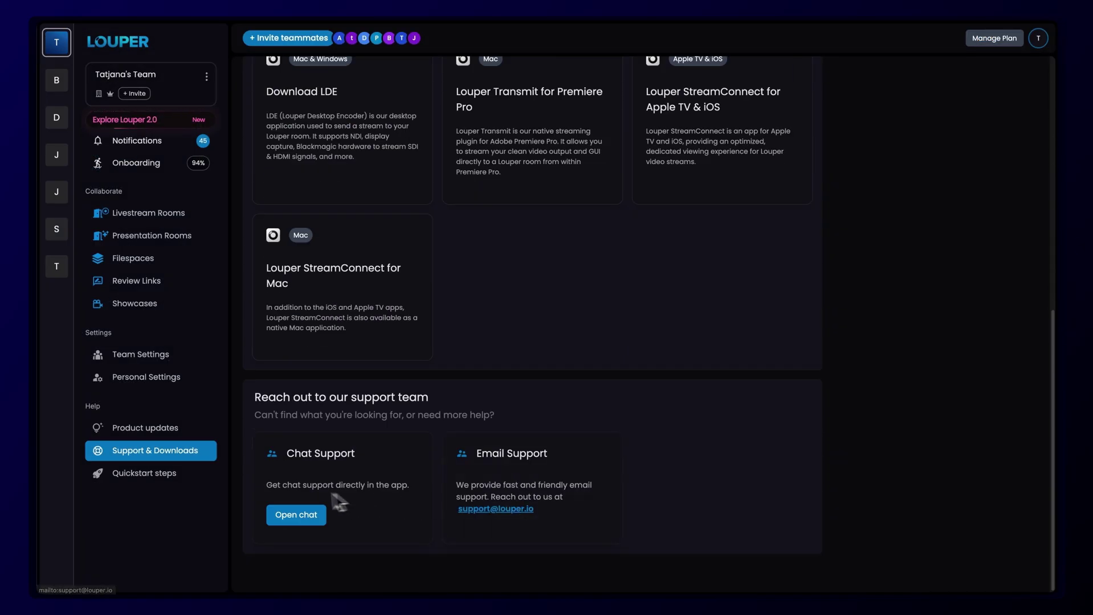
pyautogui.click(287, 520)
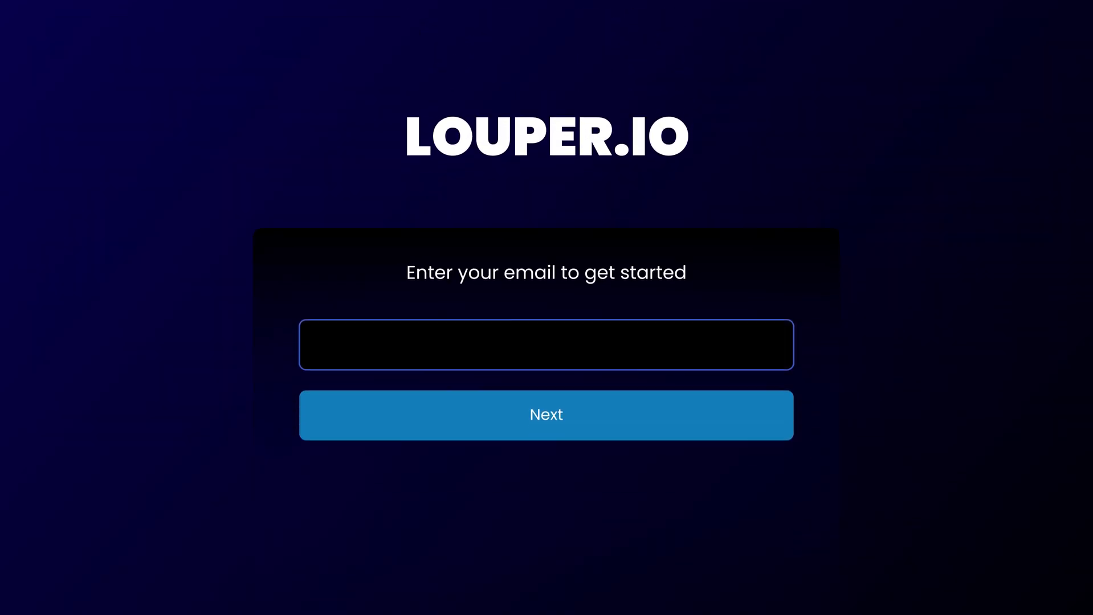
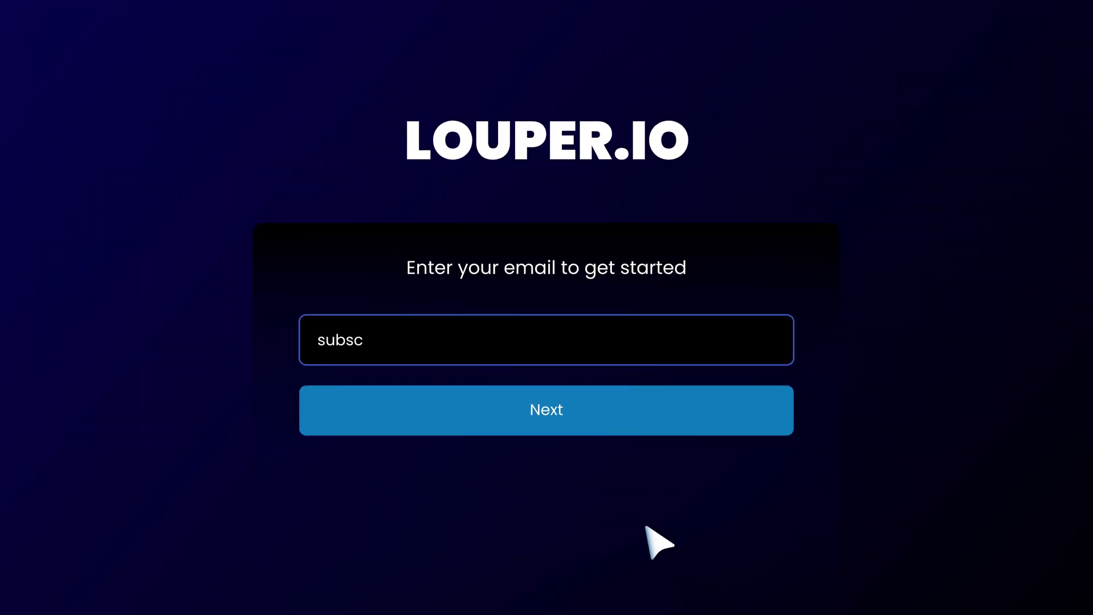
# - Enter a sign-up email address on the louper.io get-started page and submit it
pyautogui.click(625, 430)
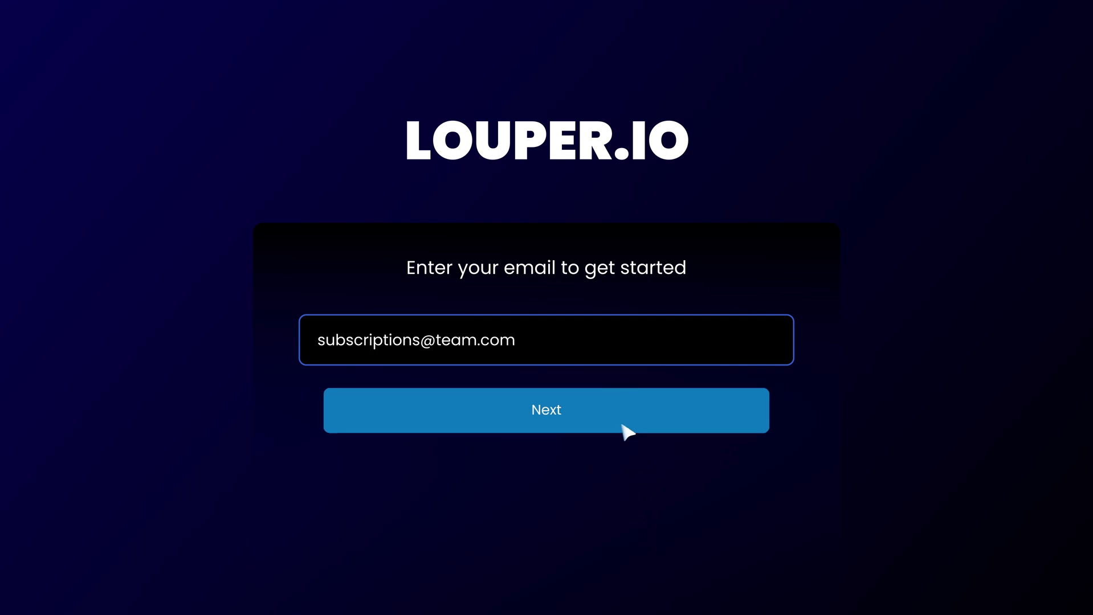